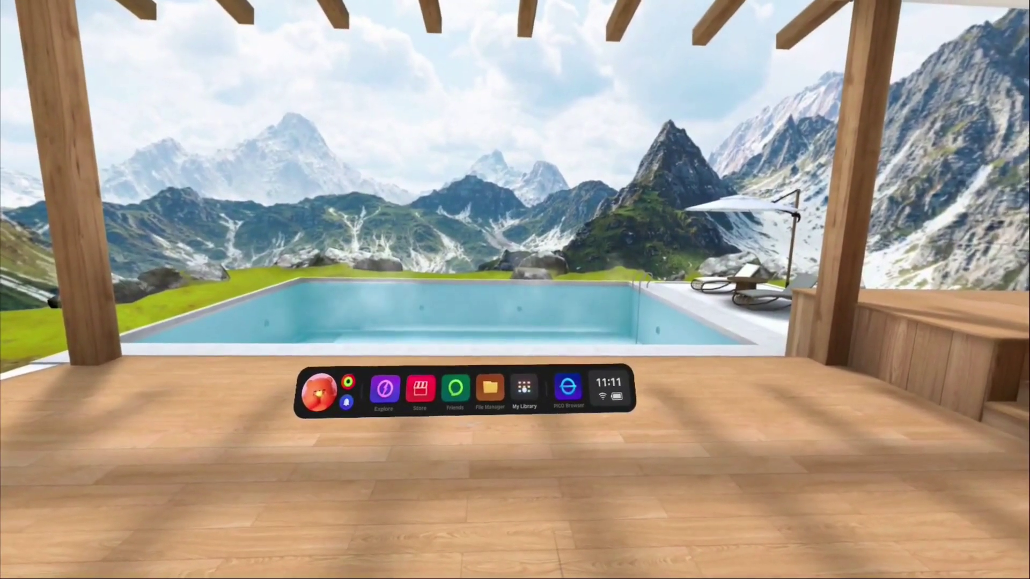
left_click(533, 387)
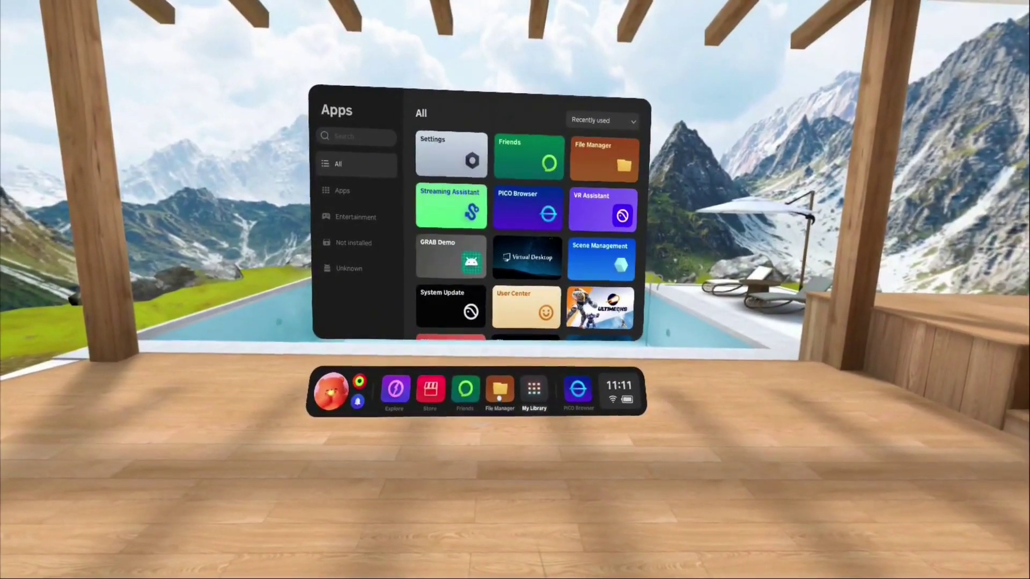
left_click(499, 387)
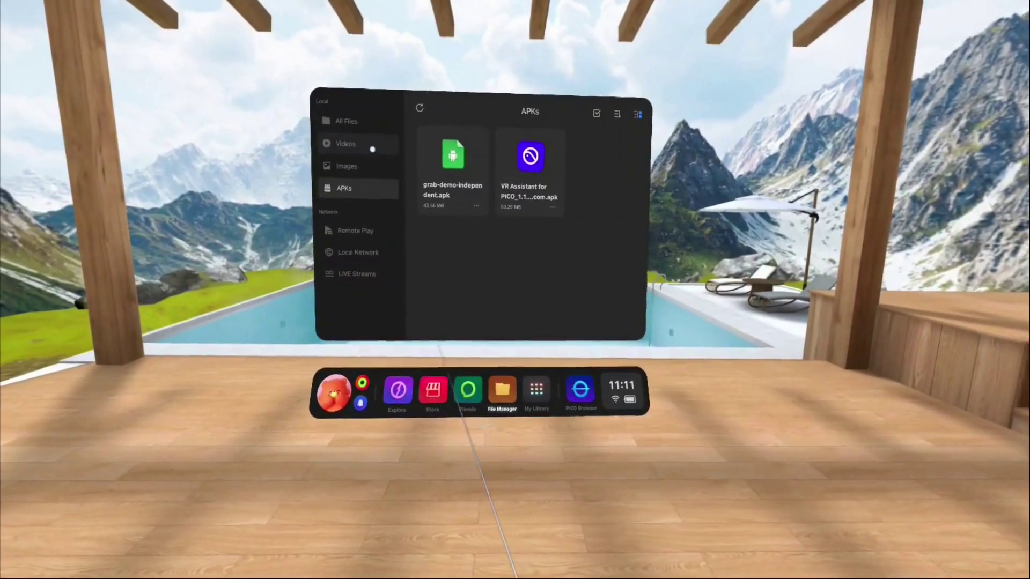
left_click(372, 149)
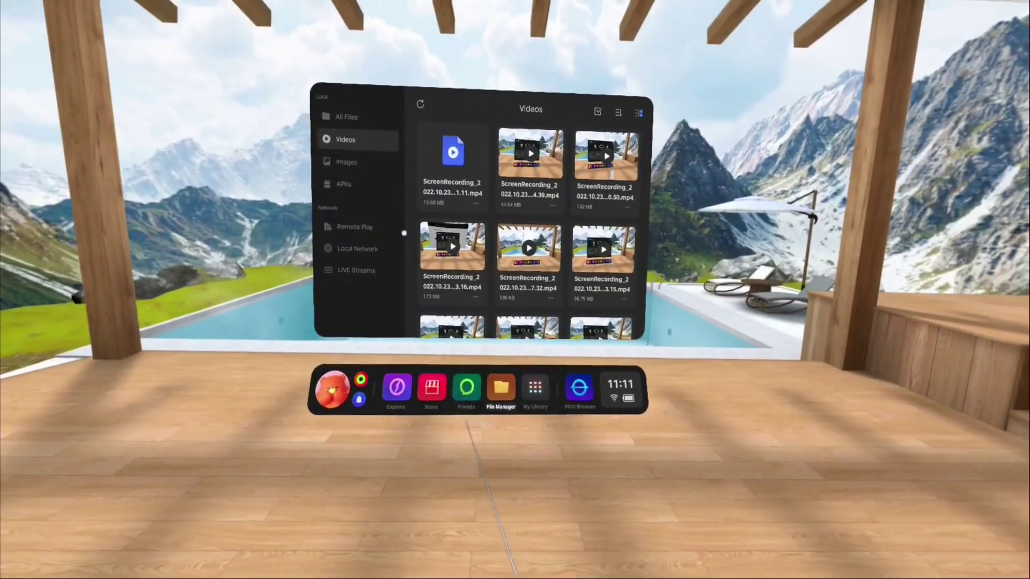
left_click(466, 387)
left_click(432, 386)
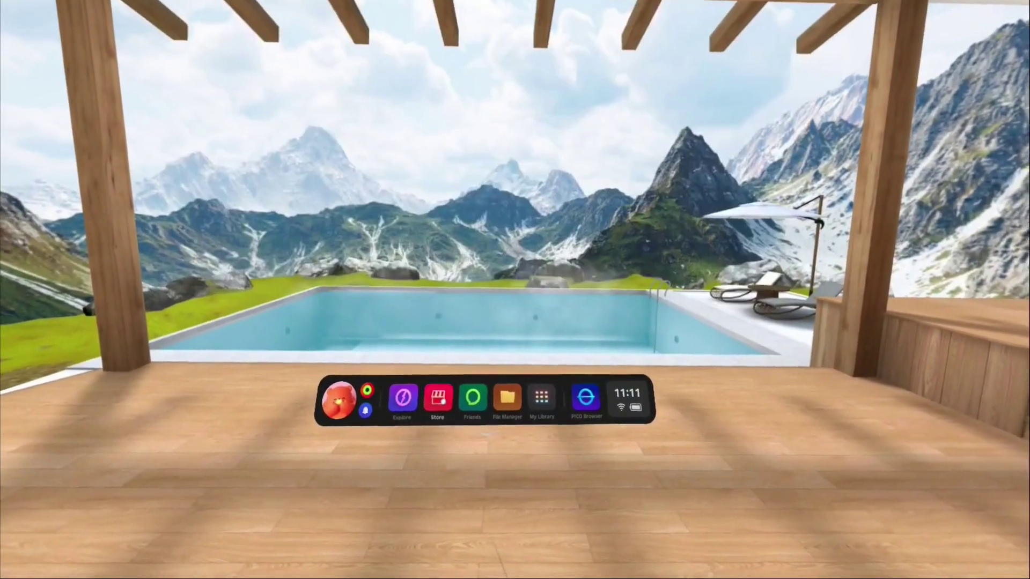
Step: From quick settings, open Screencast, check Cast to Smart TV, then show the Cast to Browser page
left_click(627, 400)
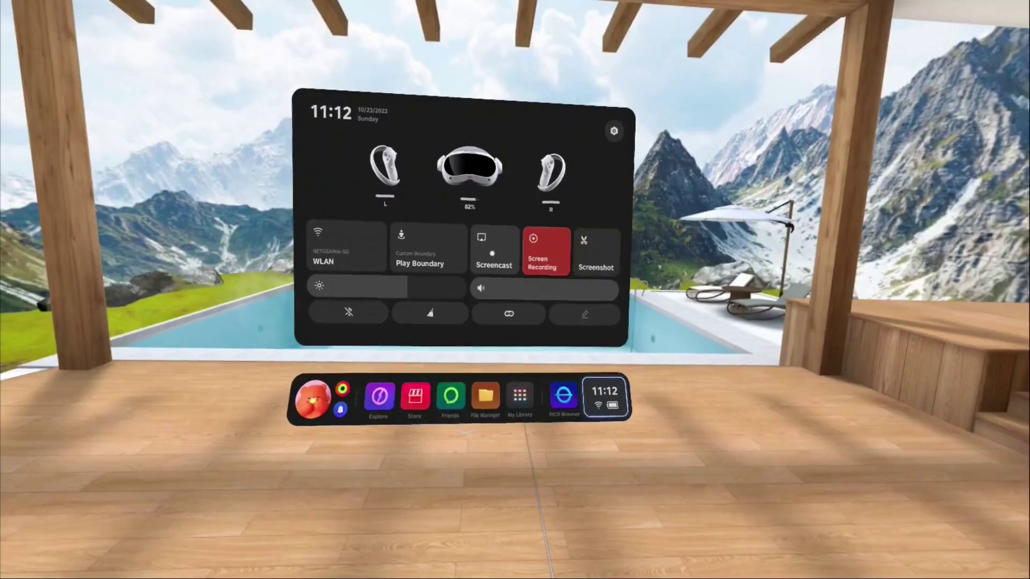
left_click(492, 253)
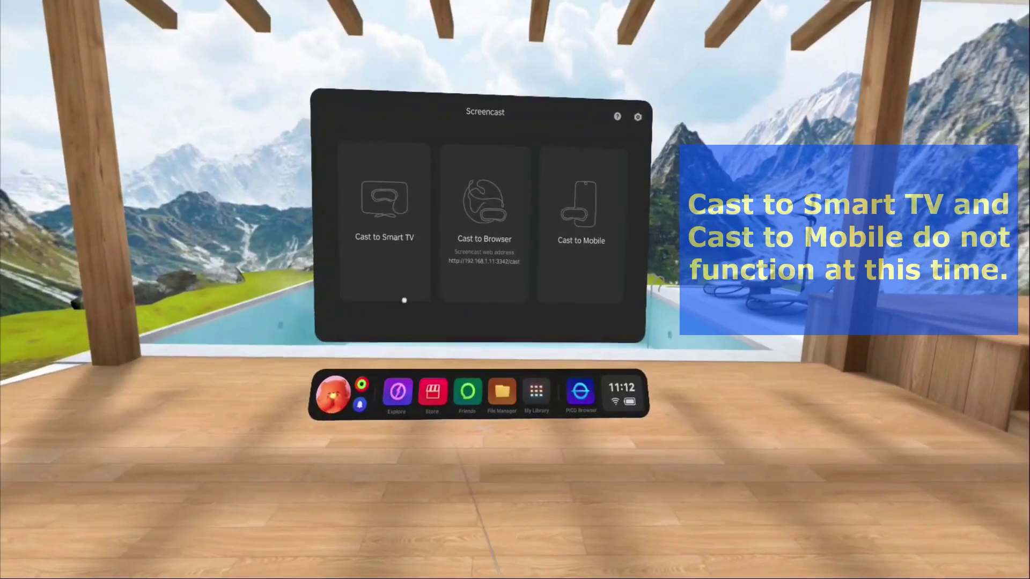
left_click(392, 253)
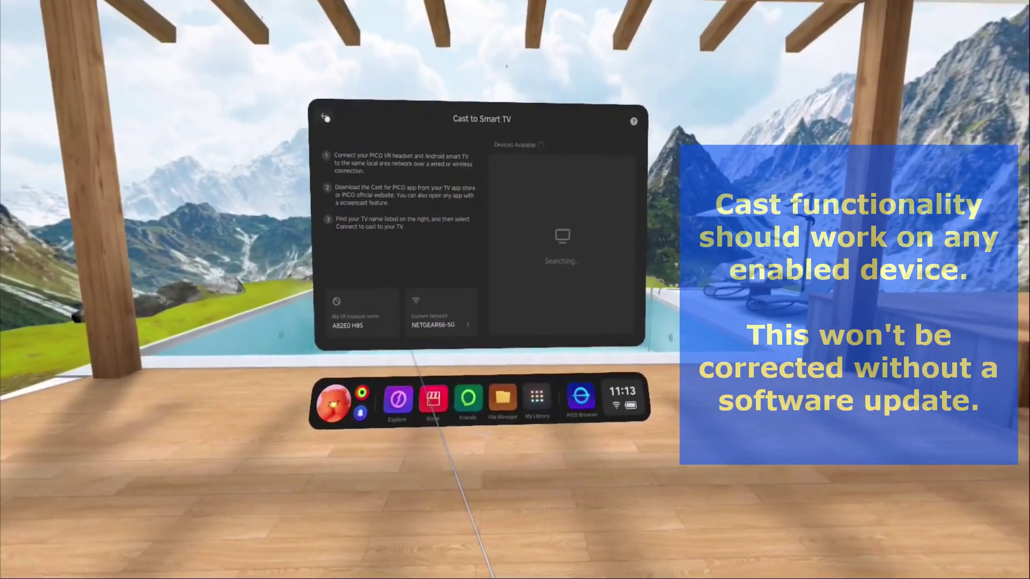
left_click(326, 119)
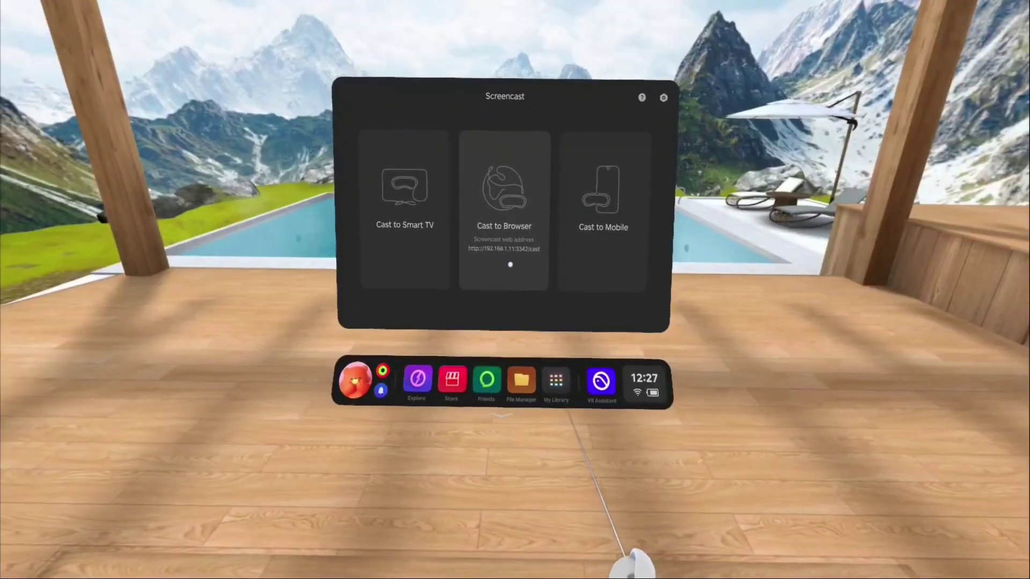
left_click(475, 268)
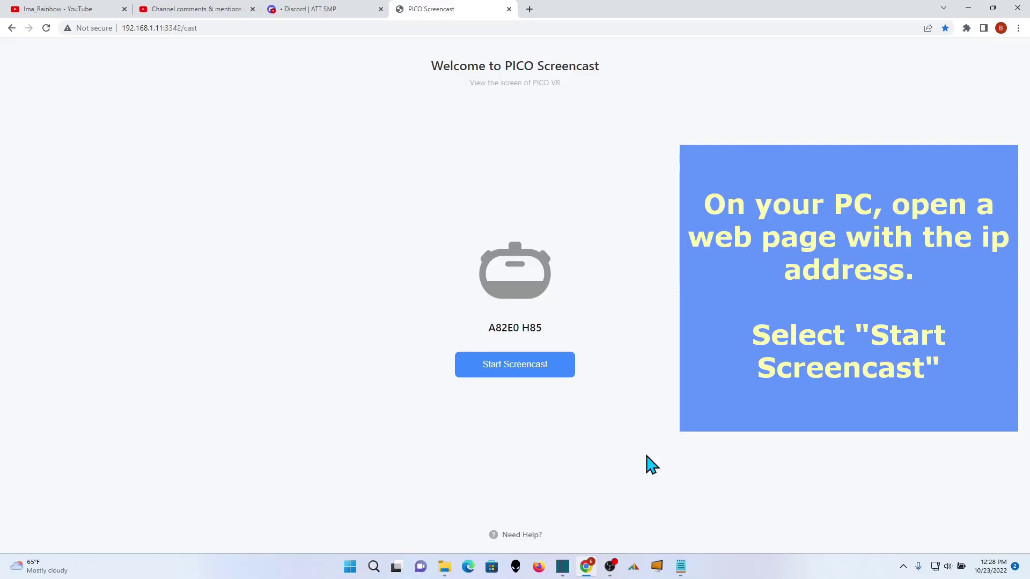
Step: Start the PICO Screencast so the headset view streams into the Chrome page
left_click(547, 376)
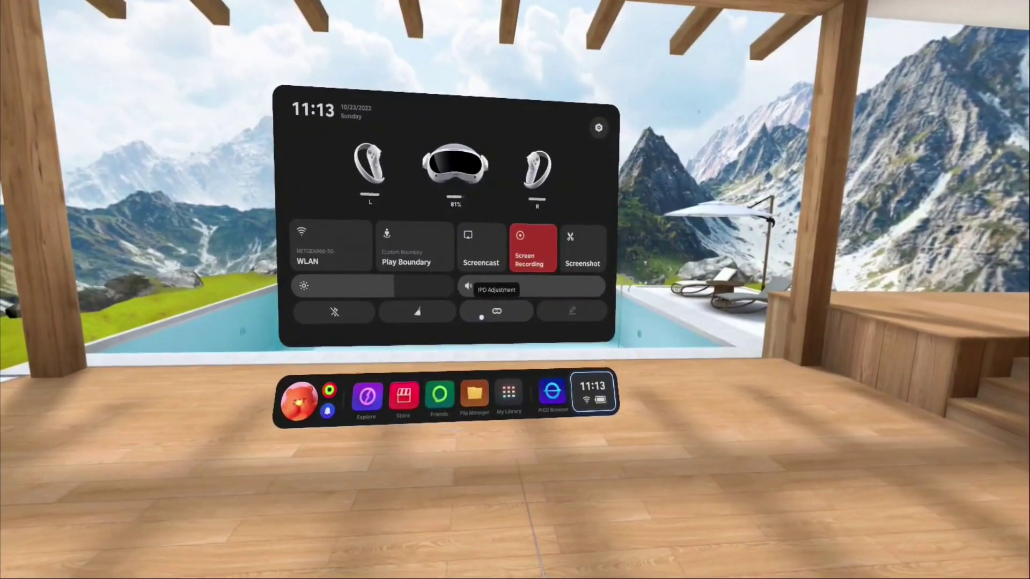
Step: Raise the IPD to 71.5 mm and open the full Settings on the WLAN page
left_click(481, 317)
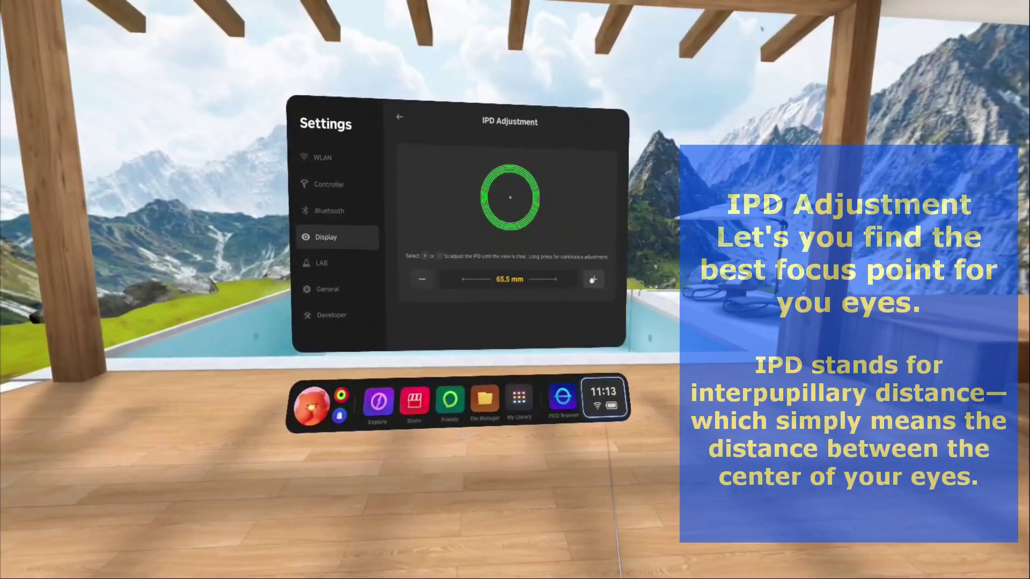
left_click(595, 278)
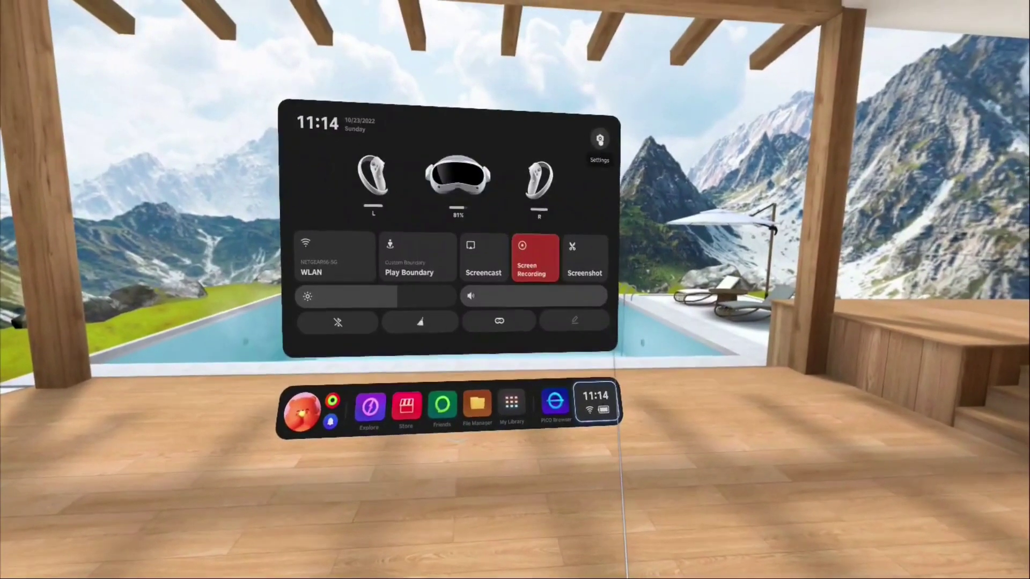
left_click(322, 257)
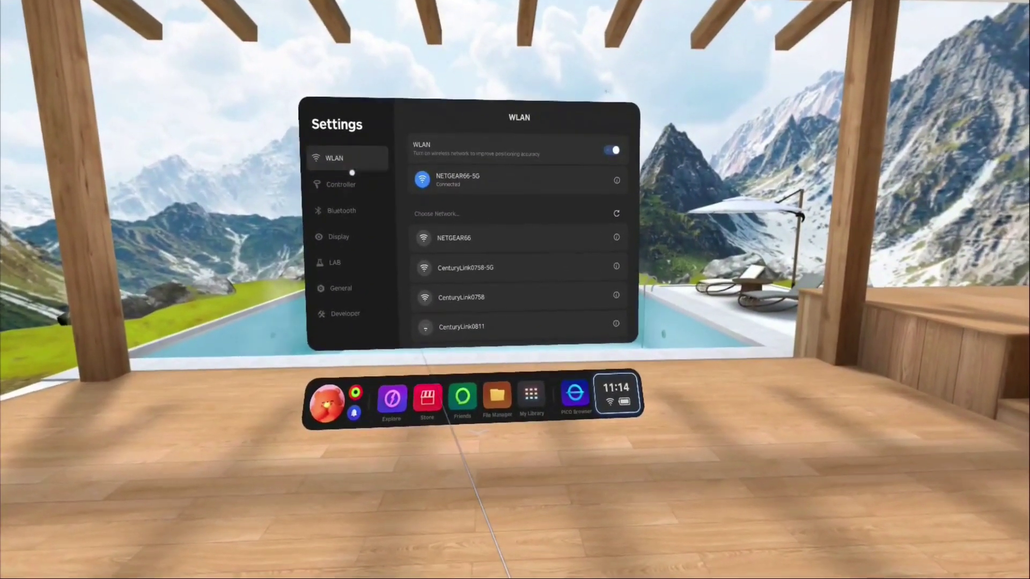
Step: Turn on Developer mode via General > About > Software Version, then show Developer settings with USB Debug on
left_click(359, 311)
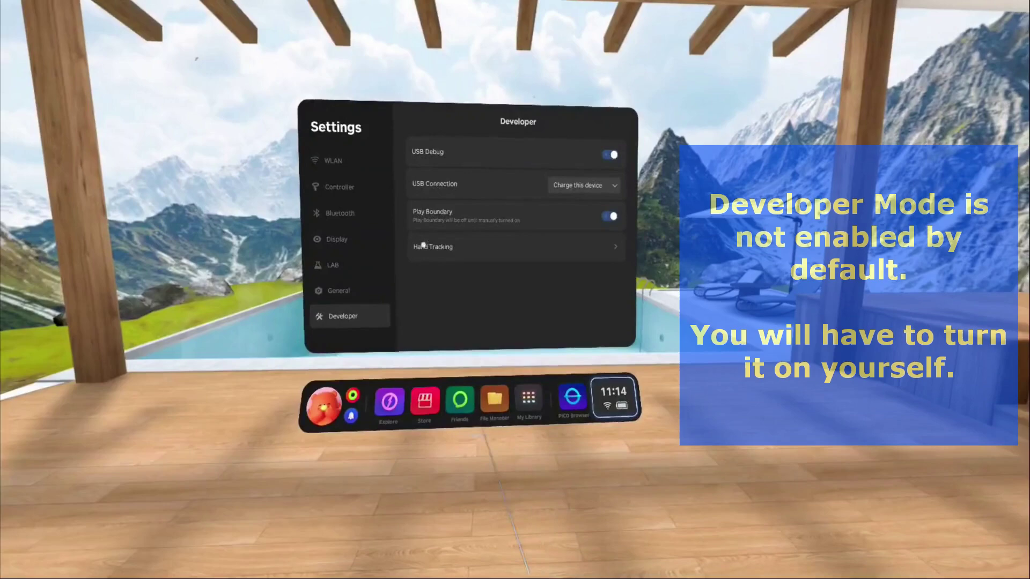
left_click(349, 291)
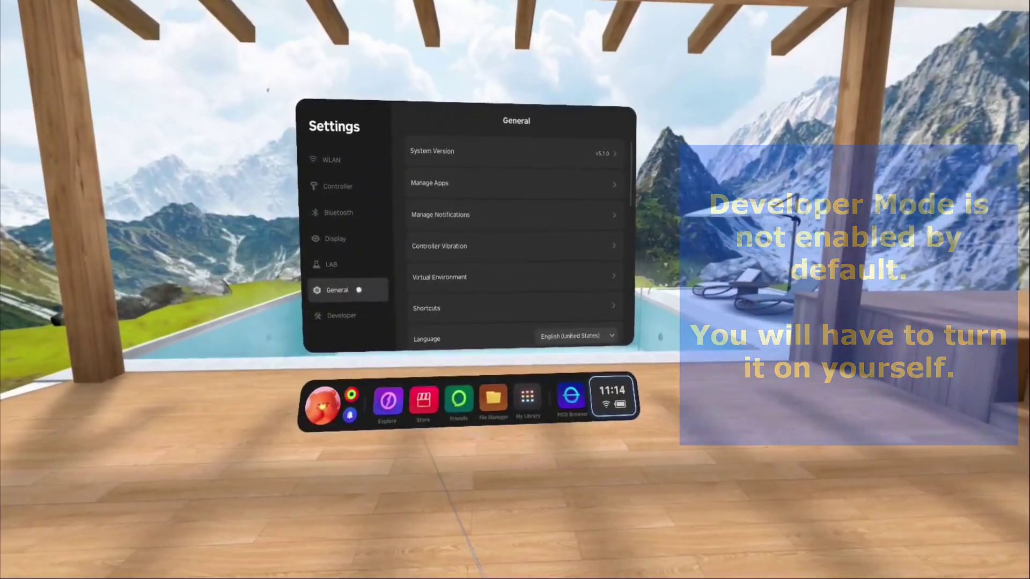
scroll(501, 244, "down", 5)
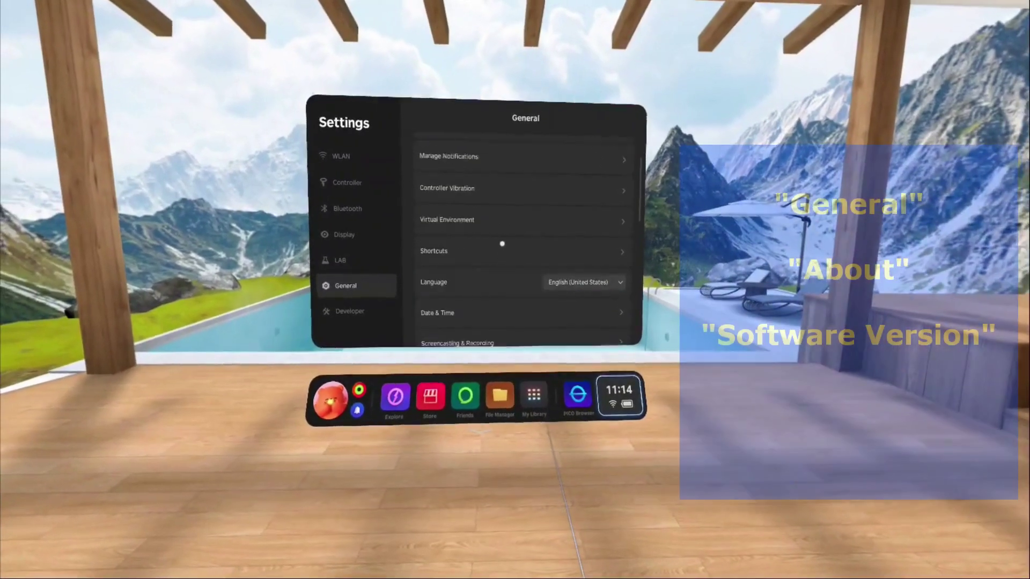
scroll(501, 247, "down", 8)
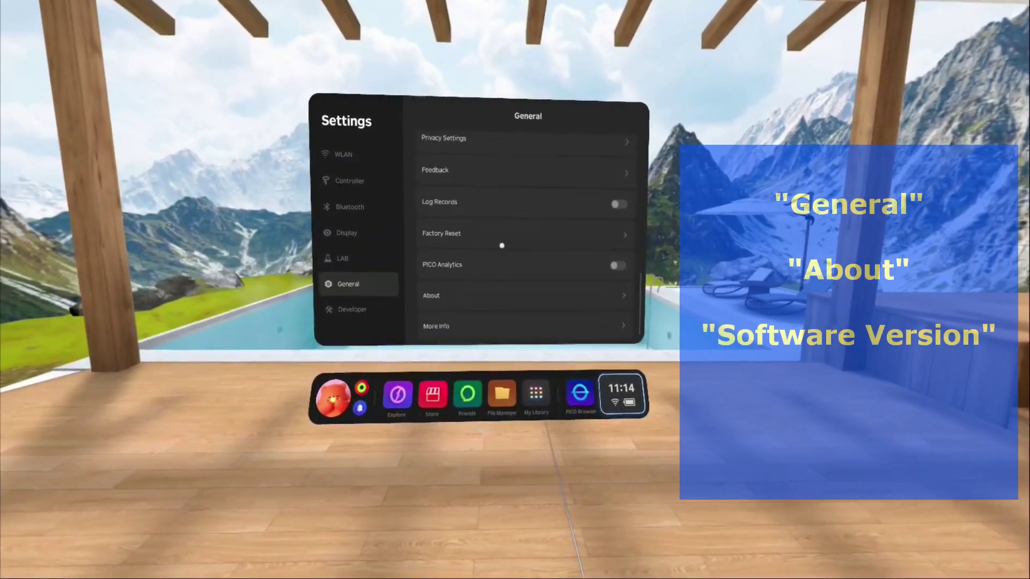
left_click(469, 294)
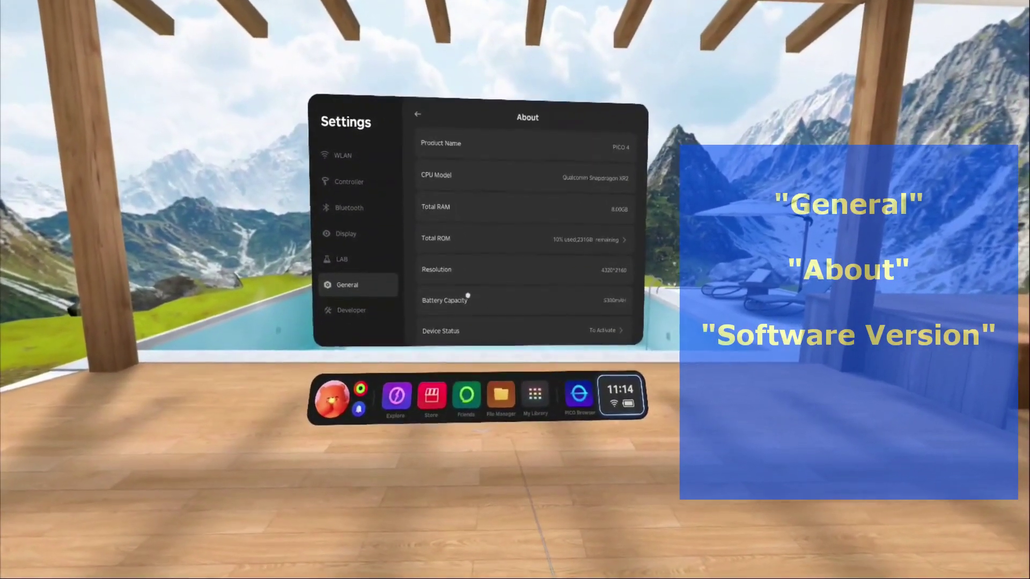
scroll(495, 299, "down", 5)
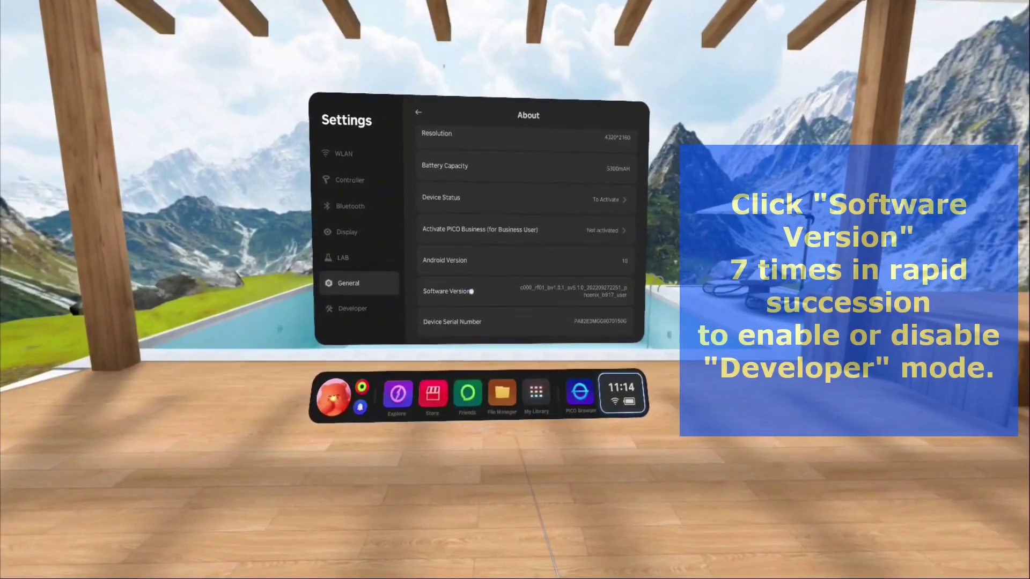
left_click(469, 292)
left_click(468, 291)
left_click(468, 292)
left_click(468, 291)
left_click(469, 291)
left_click(469, 291)
left_click(468, 291)
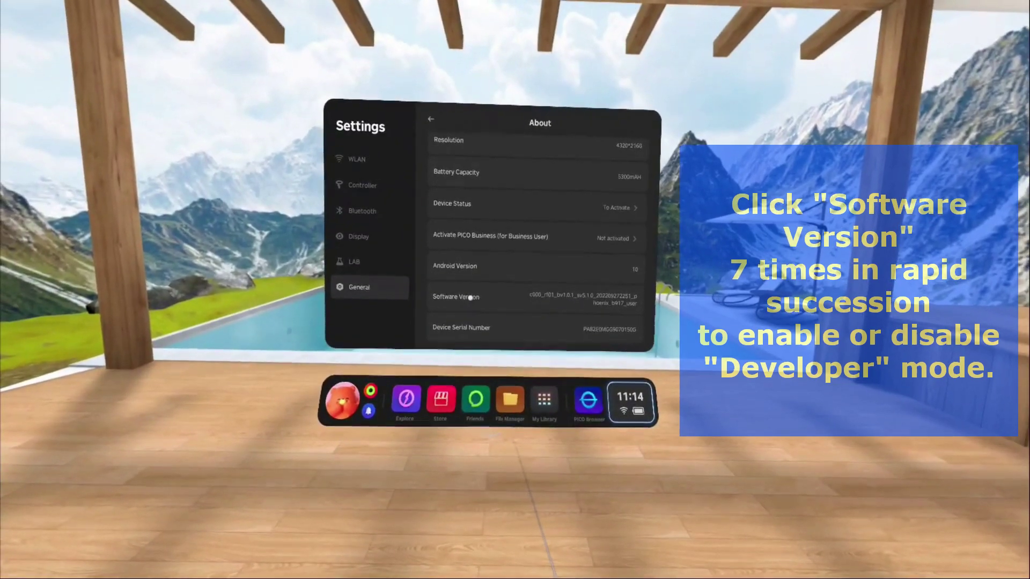
left_click(470, 298)
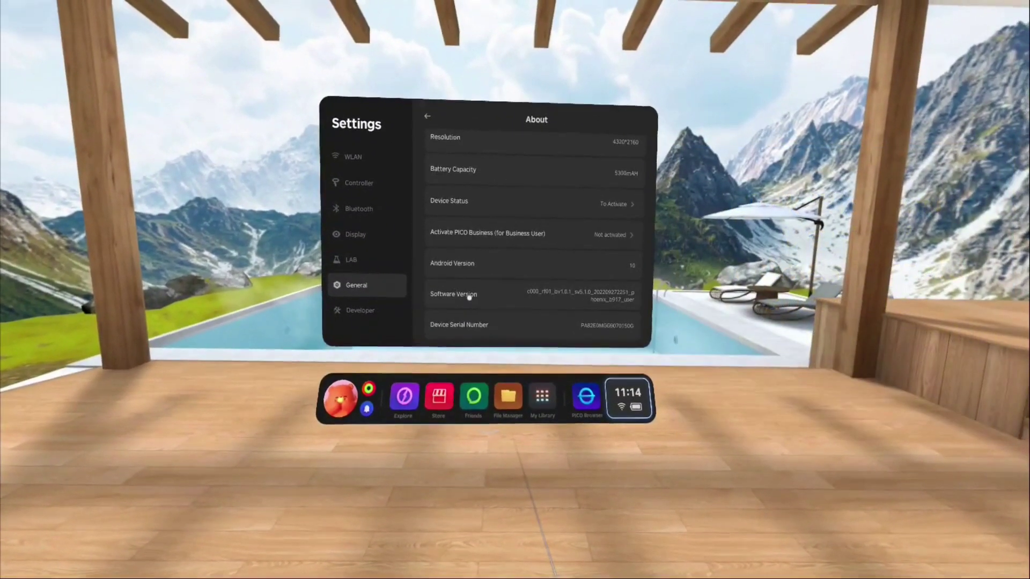
left_click(380, 311)
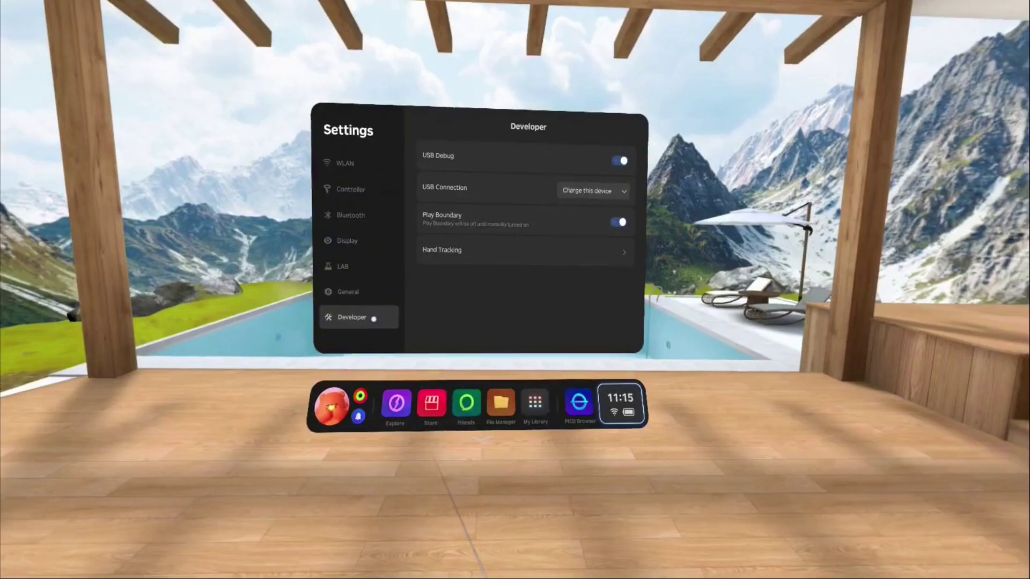
Step: Review the LAB Power Management options, leaving it on Standard
left_click(354, 239)
left_click(365, 271)
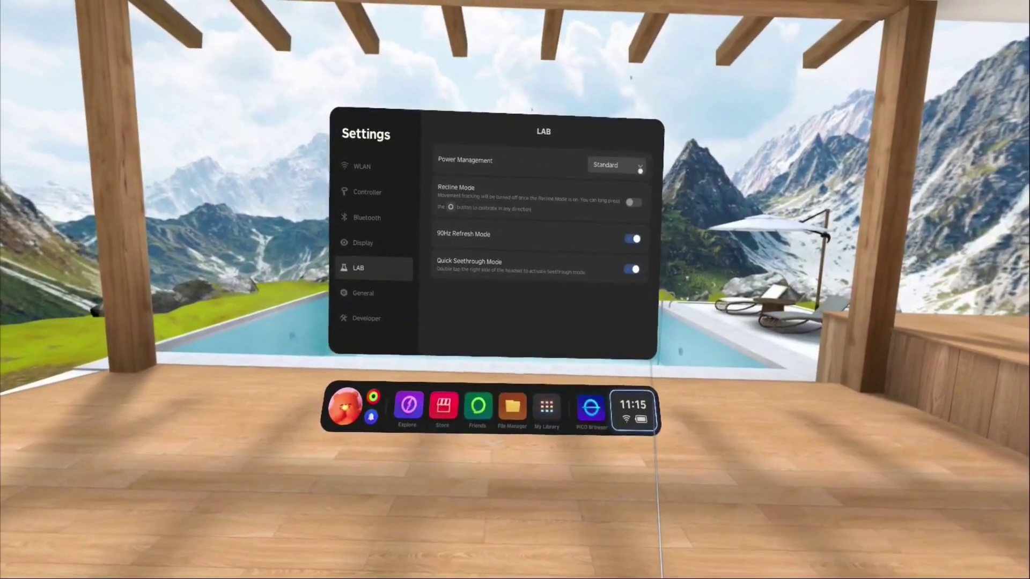
left_click(640, 169)
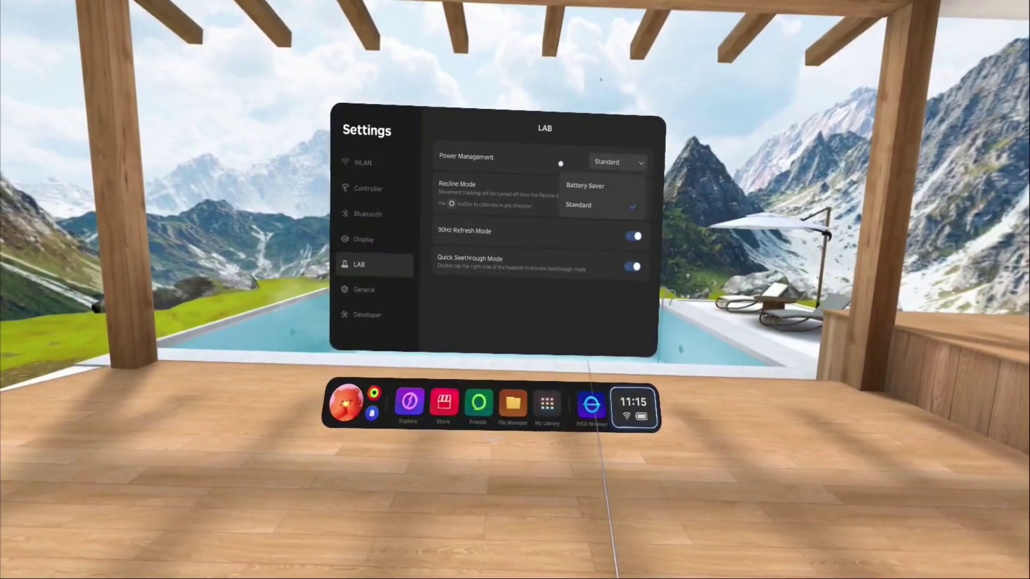
left_click(550, 164)
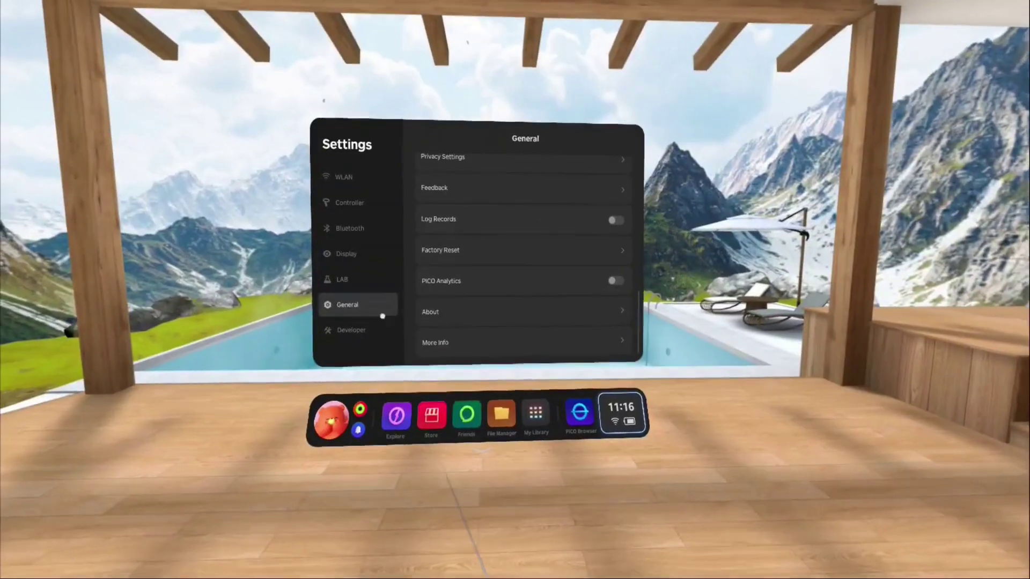
Step: Look at Virtual Environment in the General list and reach Screencasting & Recording
scroll(544, 216, "up", 5)
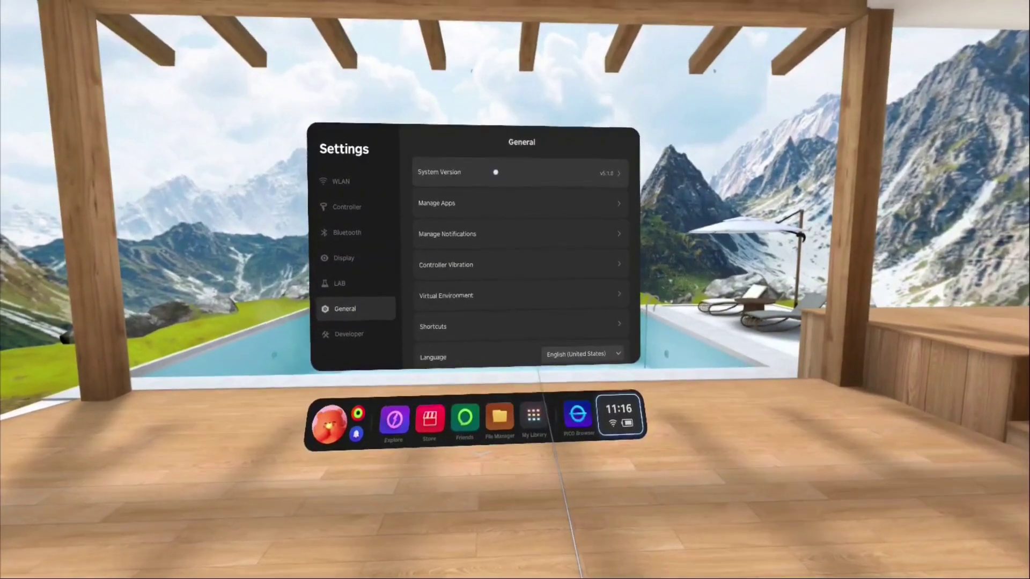
scroll(501, 177, "down", 2)
left_click(506, 241)
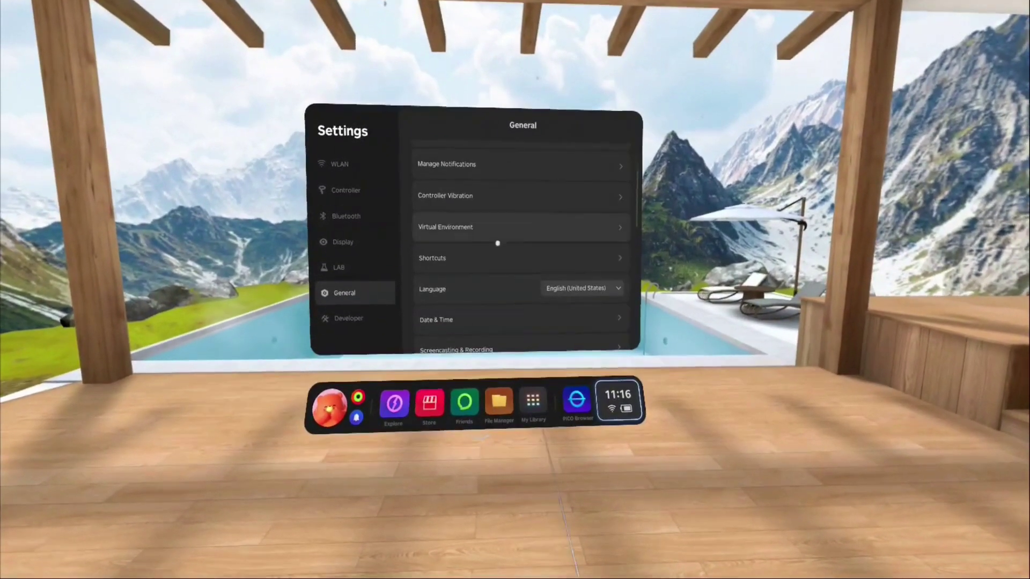
scroll(527, 243, "down", 2)
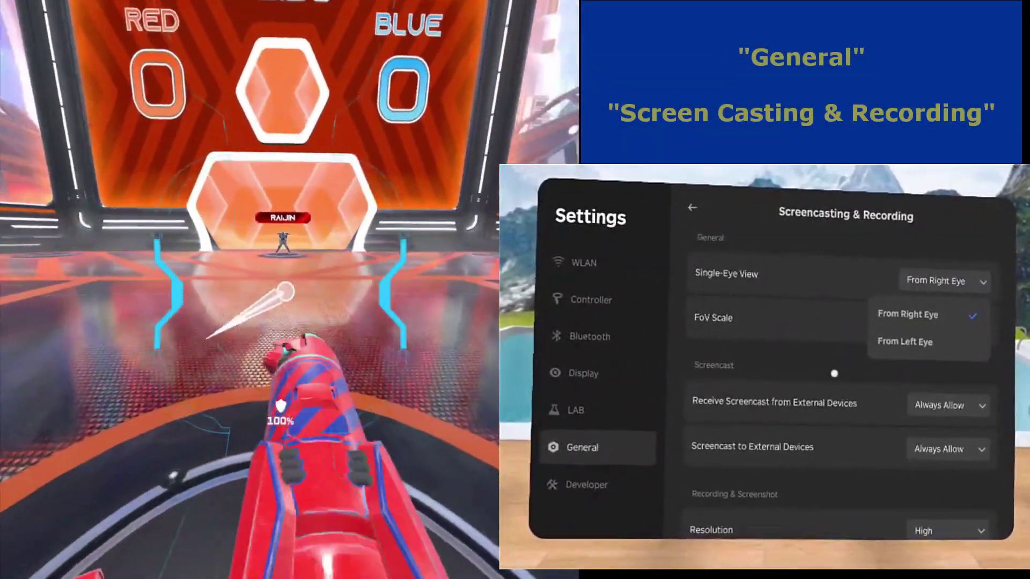
Step: Keep right-eye single view and High resolution, set FoV Scale to Wide-Angle, then return to Developer
left_click(835, 373)
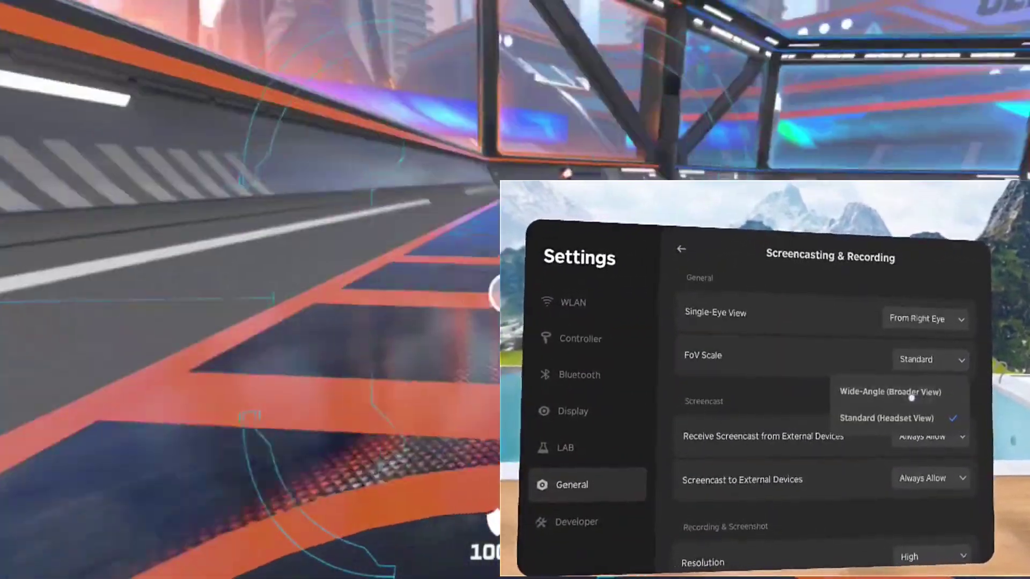
left_click(911, 398)
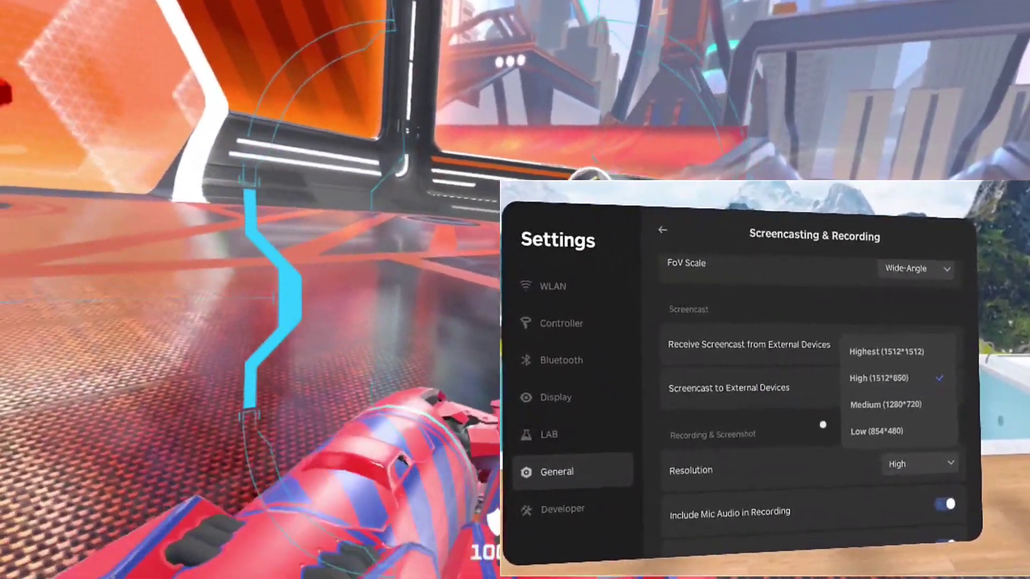
left_click(823, 425)
scroll(852, 416, "down", 1)
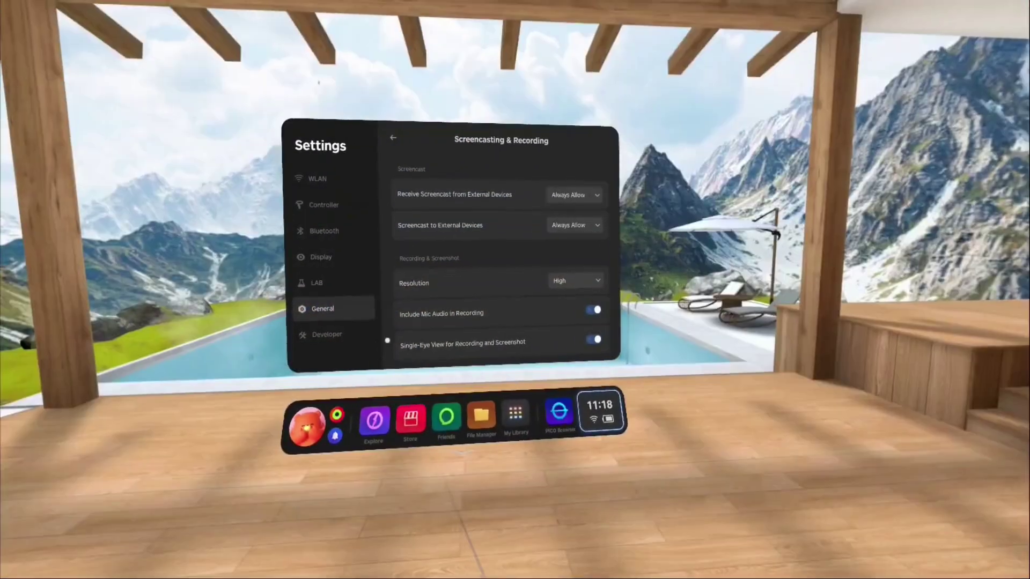
left_click(327, 334)
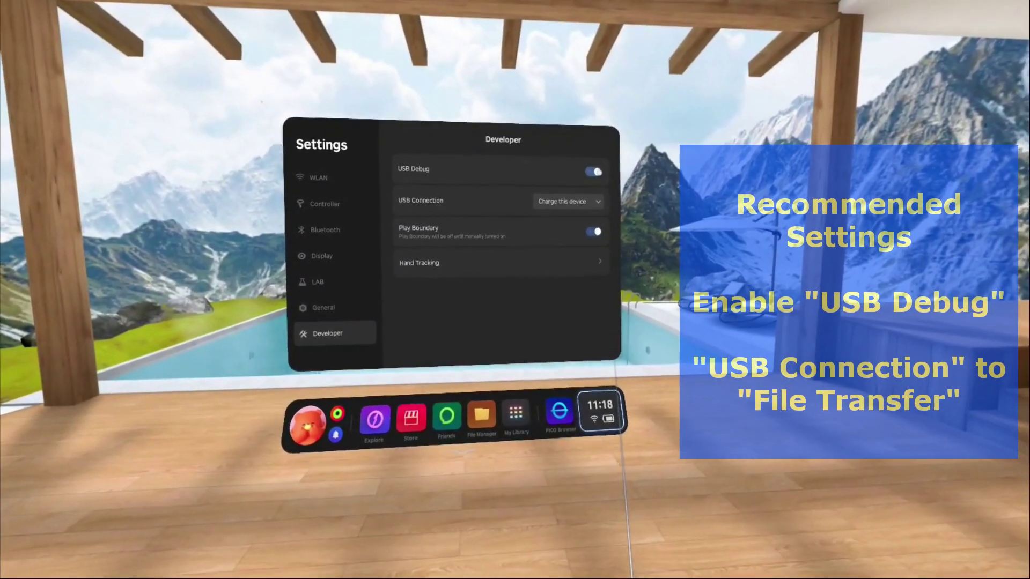
Step: Set USB Connection to File Transfer and briefly view the Hand Tracking settings
left_click(596, 204)
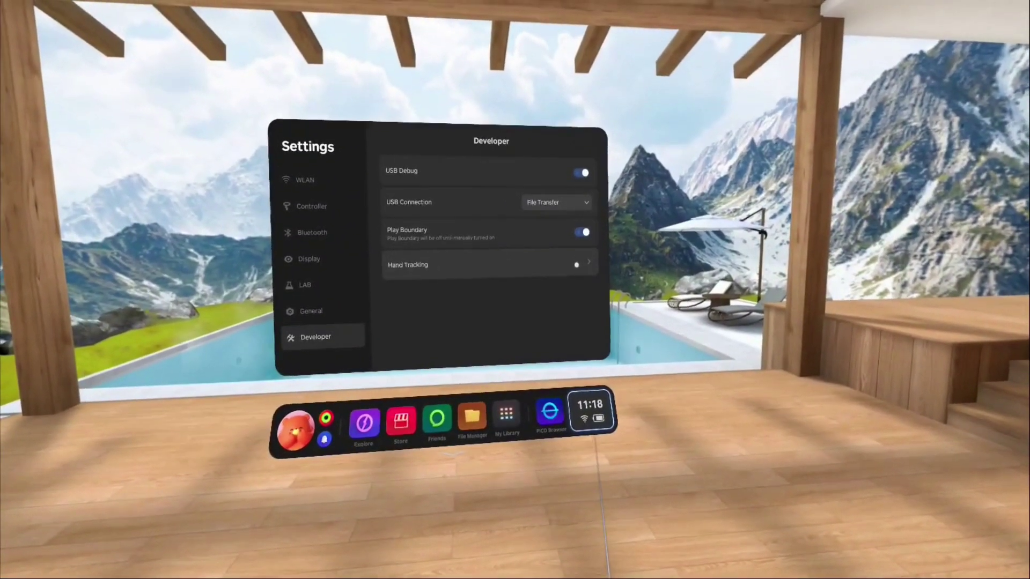
left_click(583, 258)
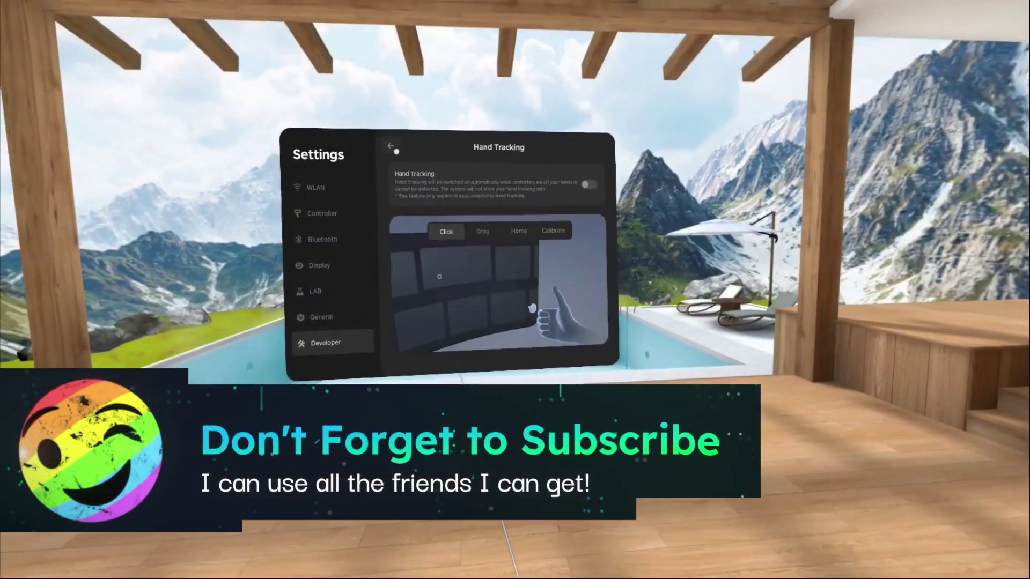
left_click(389, 144)
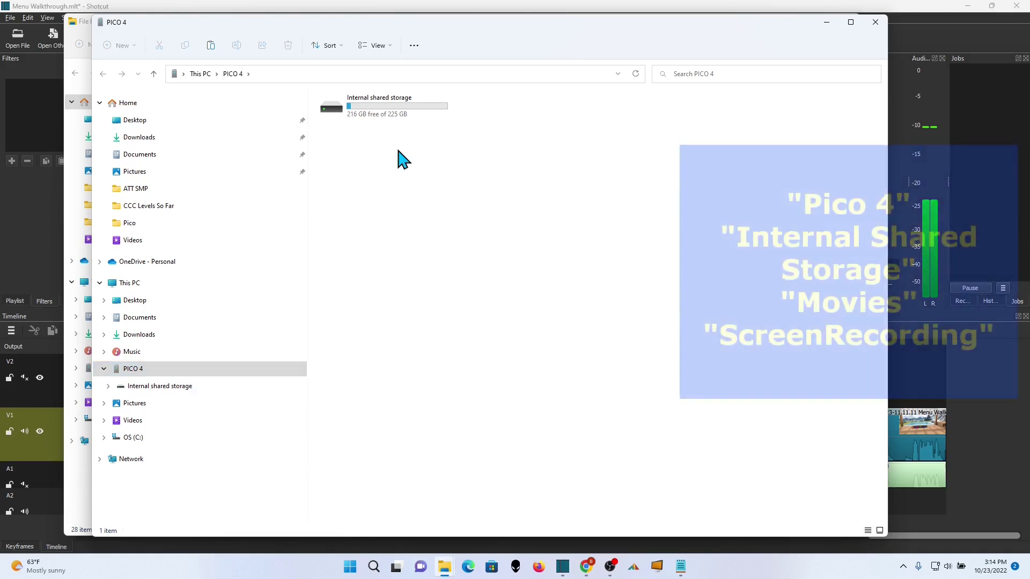
Step: Browse to PICO 4 Internal shared storage > Movies > ScreenRecording
double_click(398, 114)
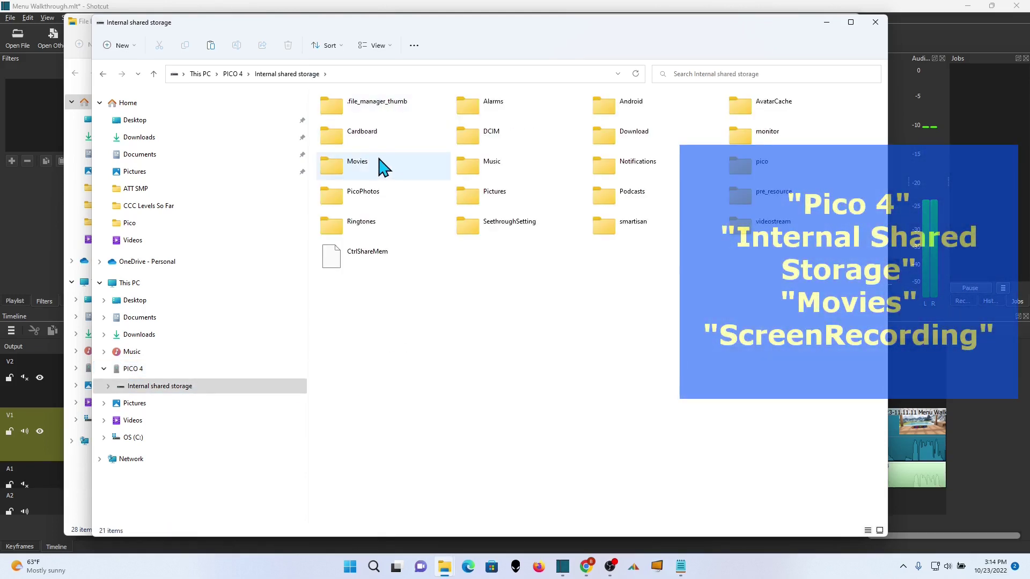
left_click(376, 166)
double_click(376, 165)
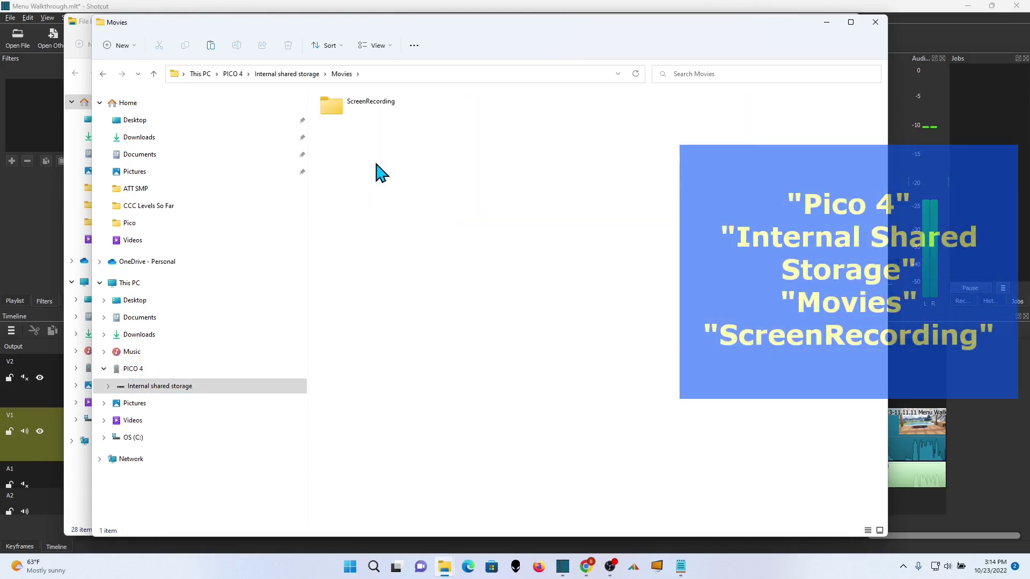
double_click(374, 110)
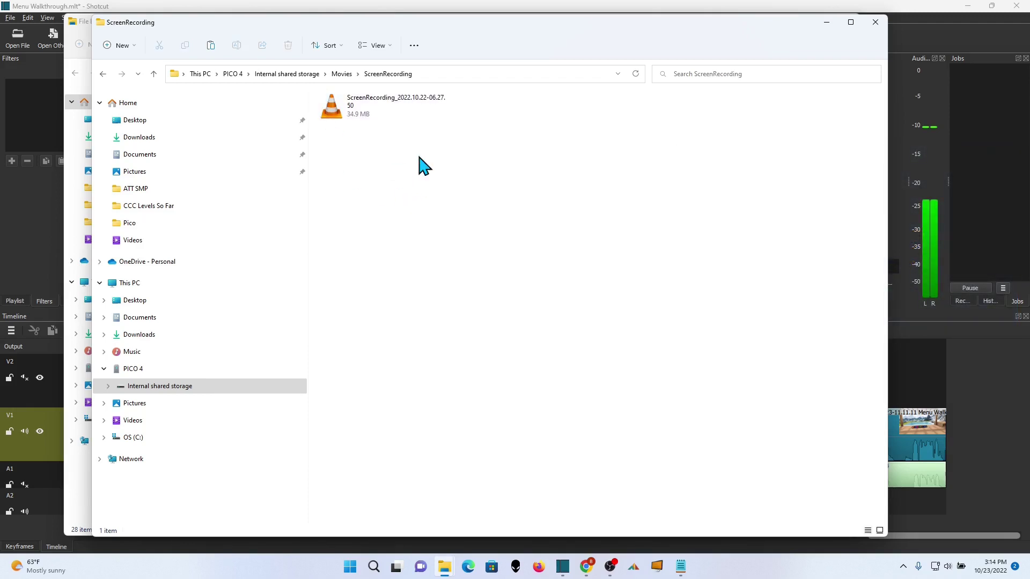
Step: Permanently delete the ScreenRecording_2022.10.22-06.27.50 video
left_click(412, 119)
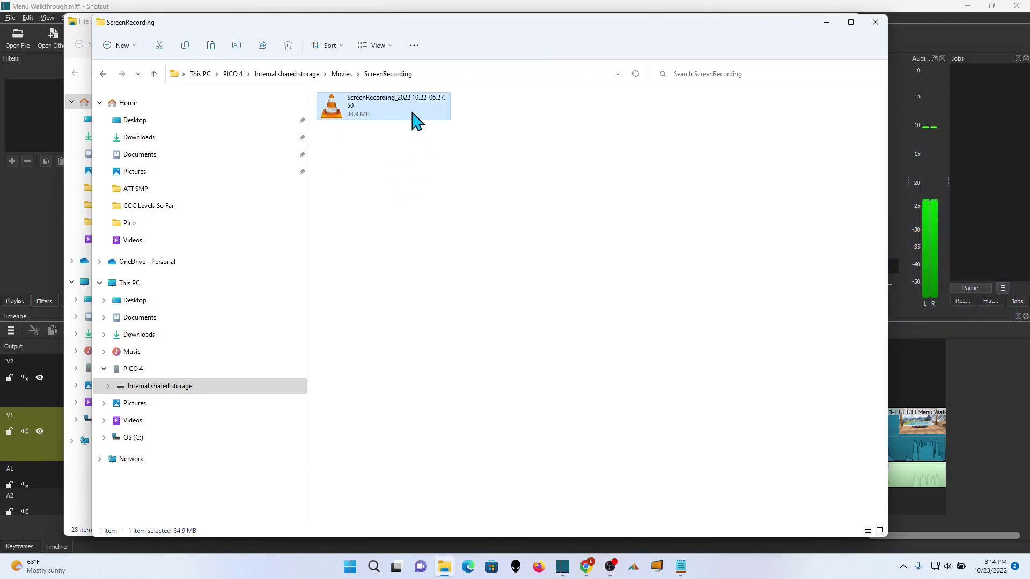
right_click(417, 122)
left_click(436, 219)
right_click(410, 120)
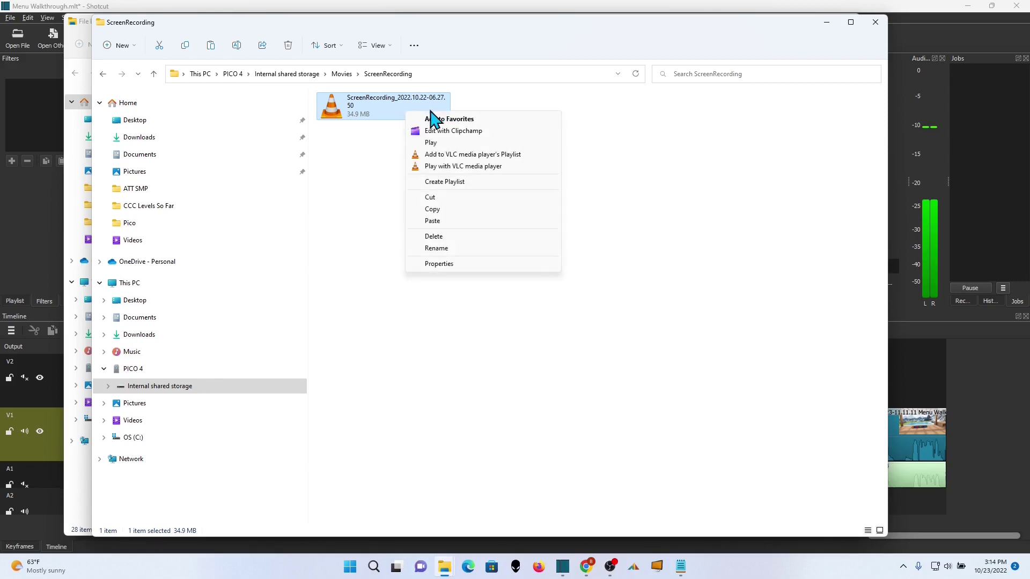
left_click(437, 234)
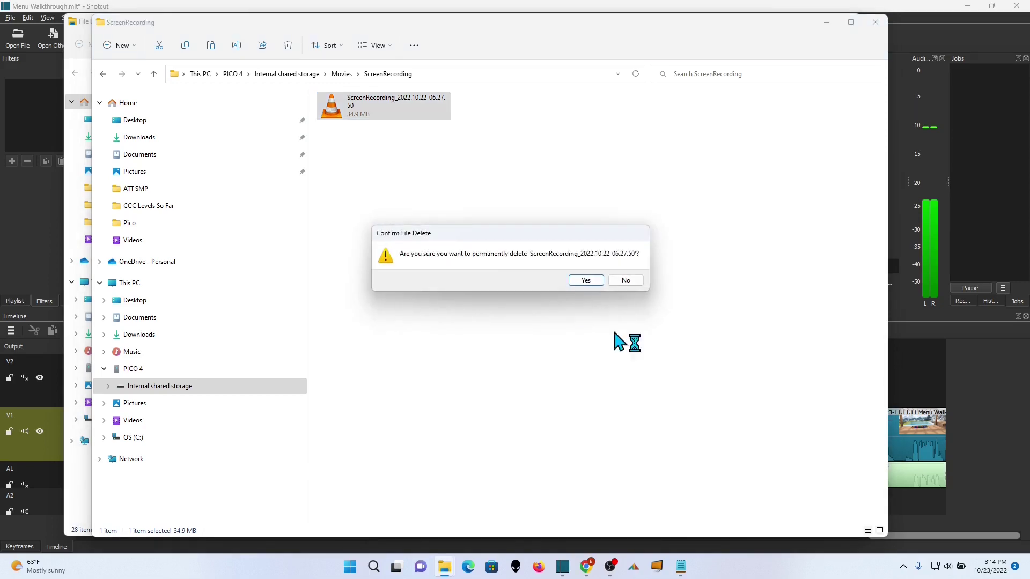
left_click(587, 281)
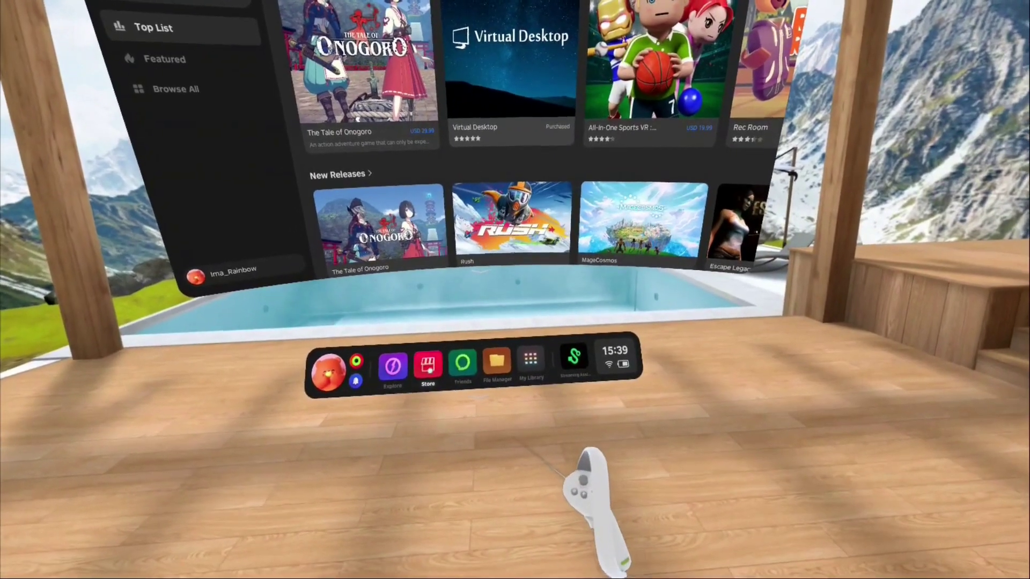
left_click(430, 380)
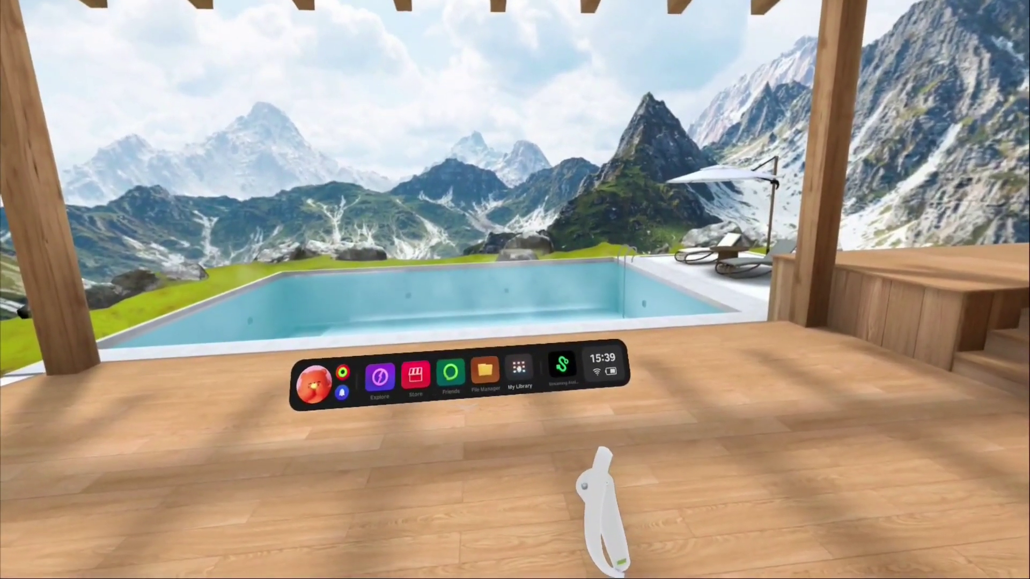
left_click(515, 367)
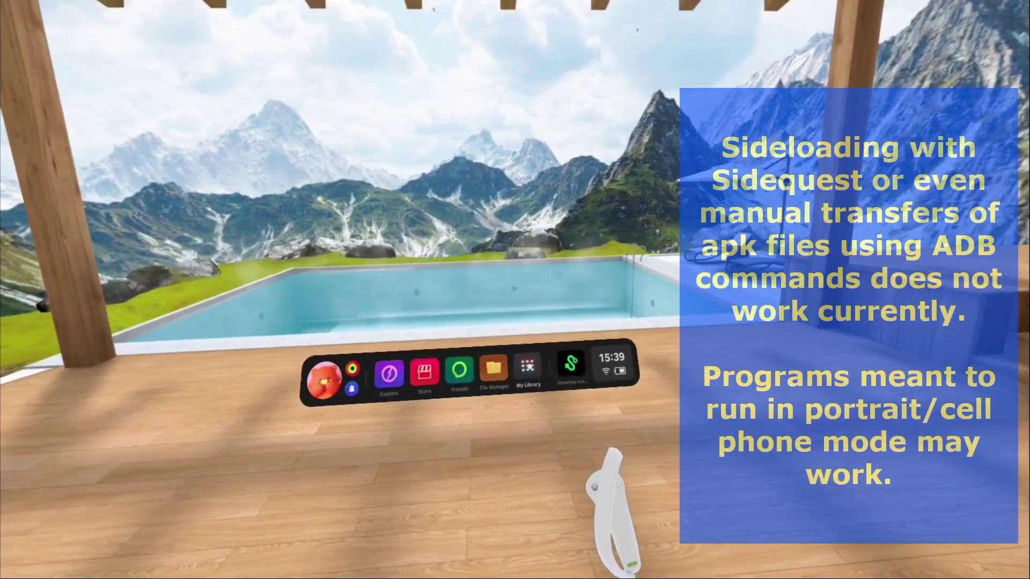
left_click(526, 370)
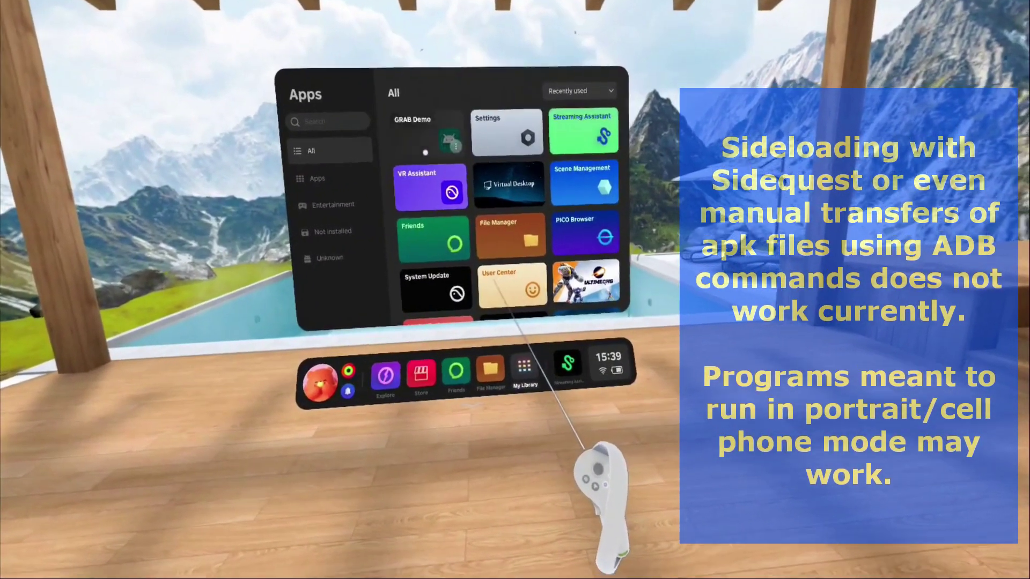
left_click(469, 245)
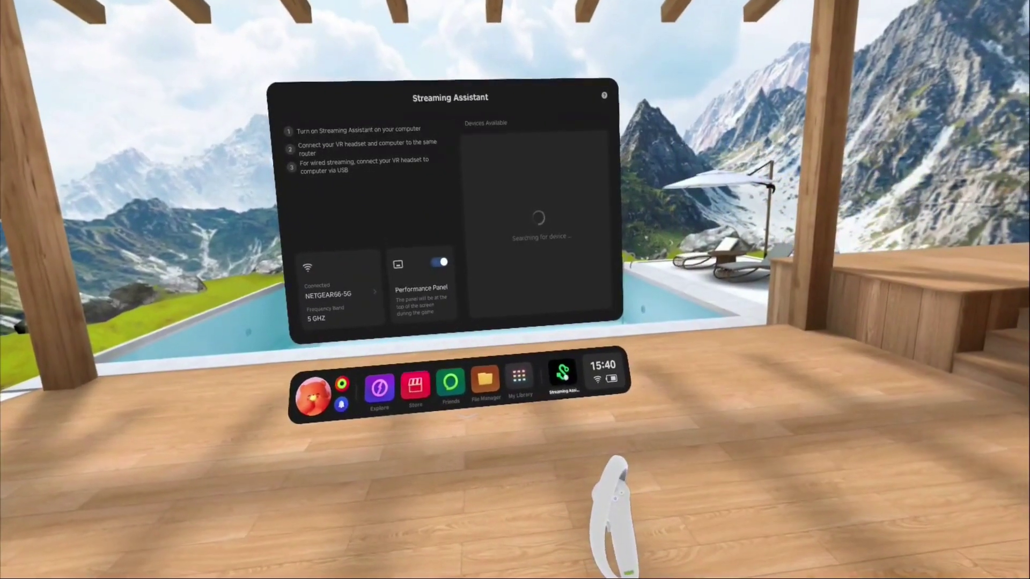
Step: Close Streaming Assistant, open the Store, and go to My Library
left_click(560, 369)
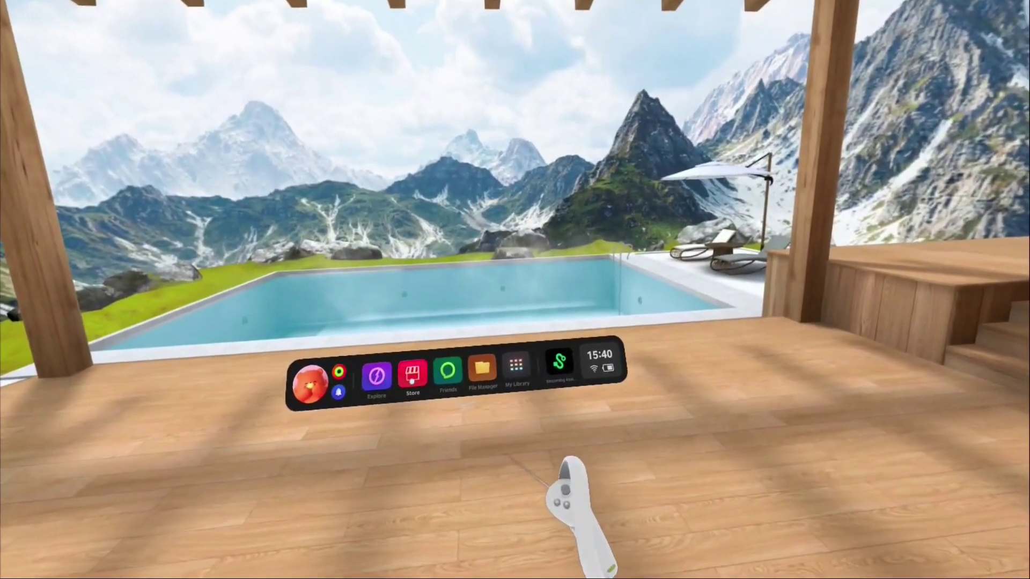
left_click(427, 395)
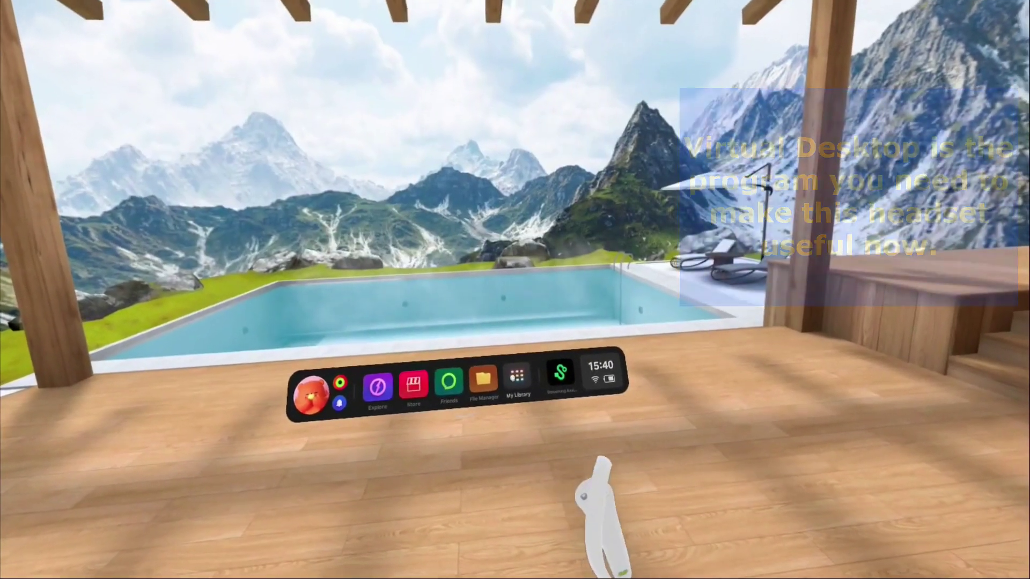
left_click(517, 379)
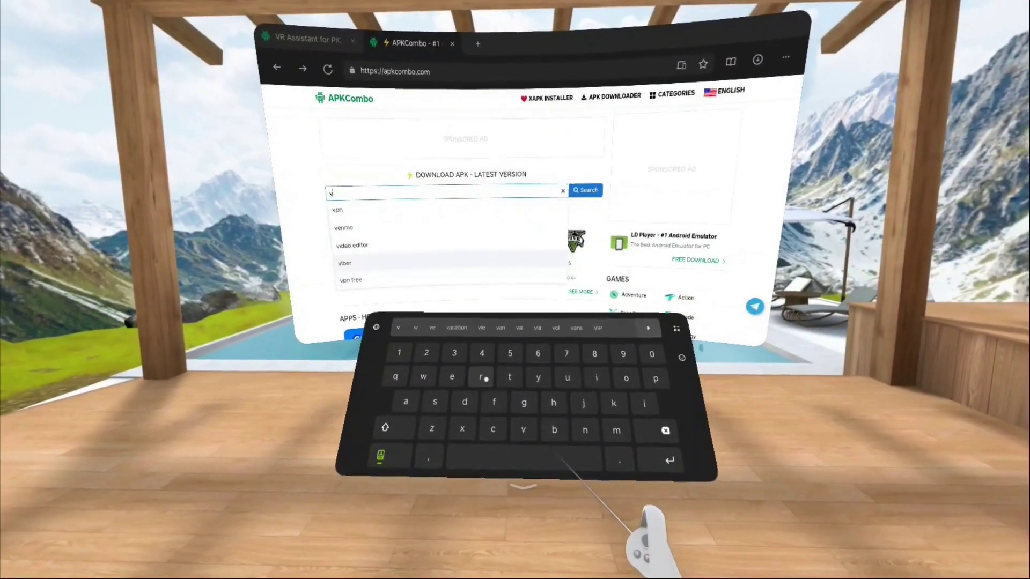
Step: Search APKCombo for 'vr assistant' and accept the 63.29 MB VR Assistant for PICO 1.1.2 APK download
type("r assist")
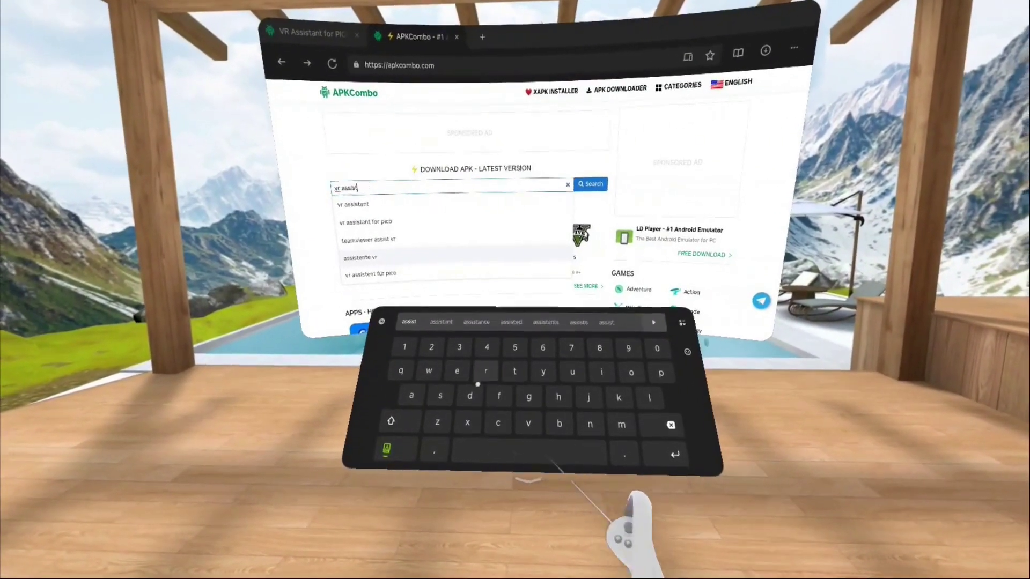
type("an")
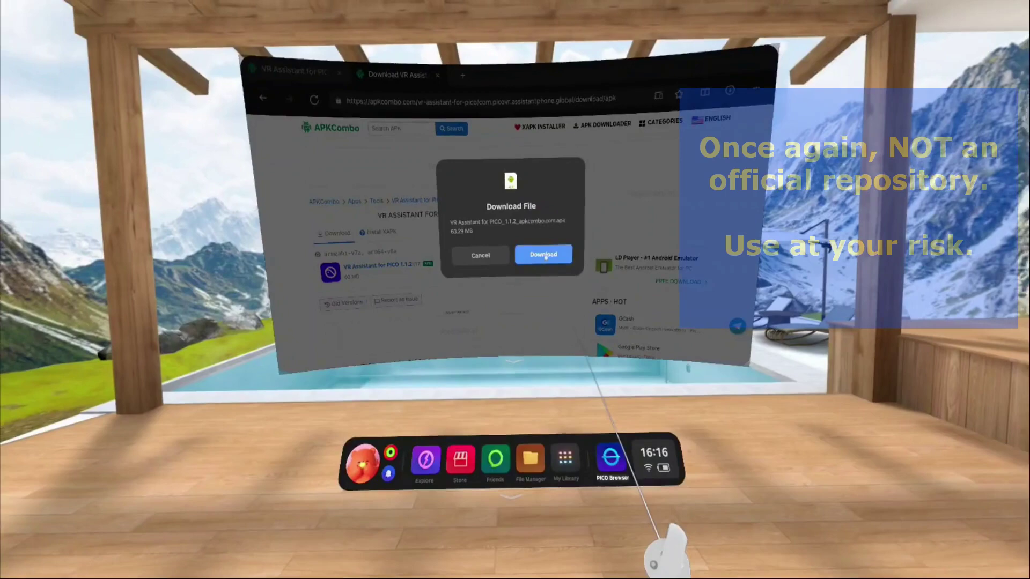
left_click(544, 262)
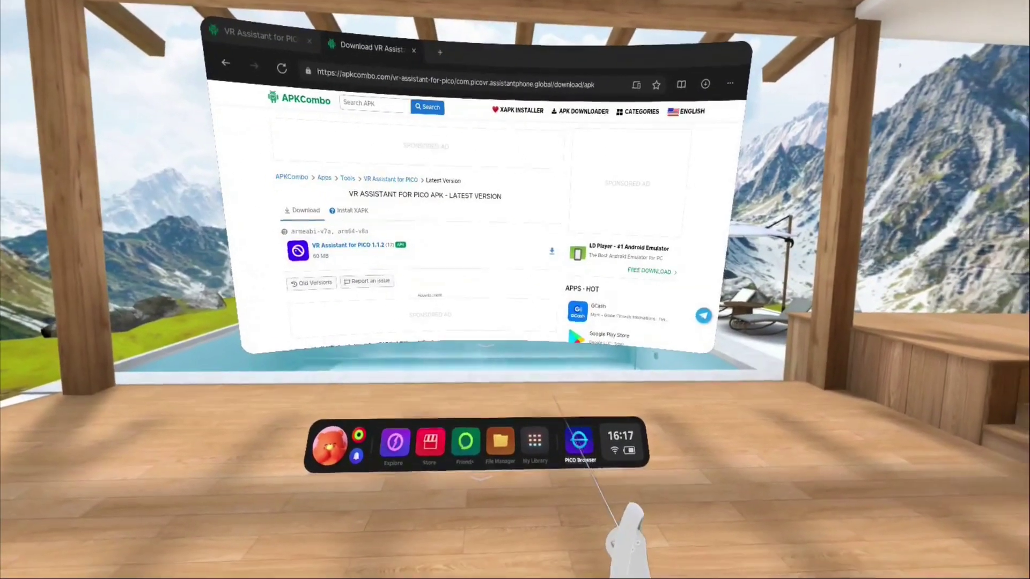
Step: Set VR Assistant's headset model to PICO 4, open Virtual Desktop's store page, then check the library
left_click(545, 465)
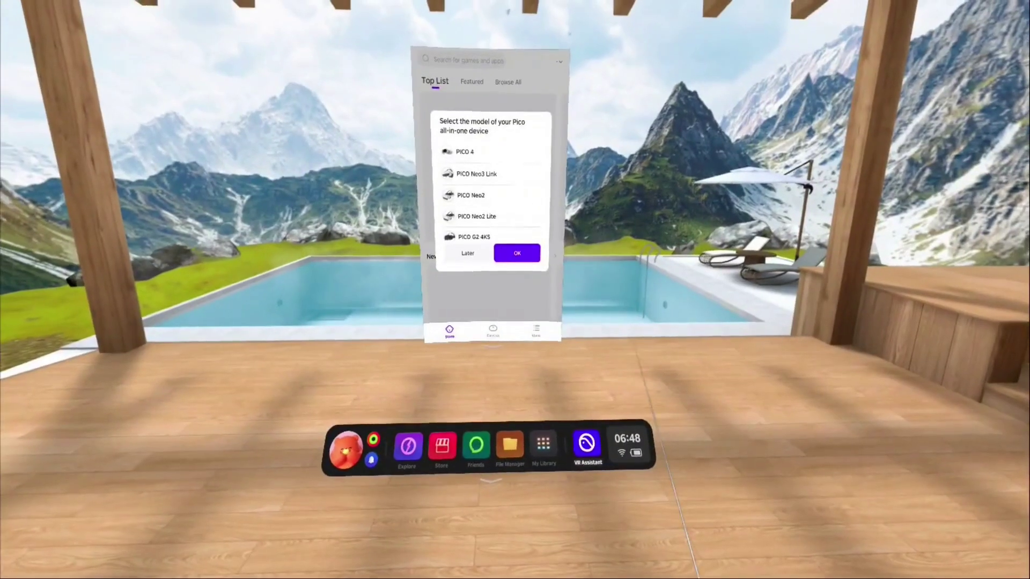
left_click(454, 147)
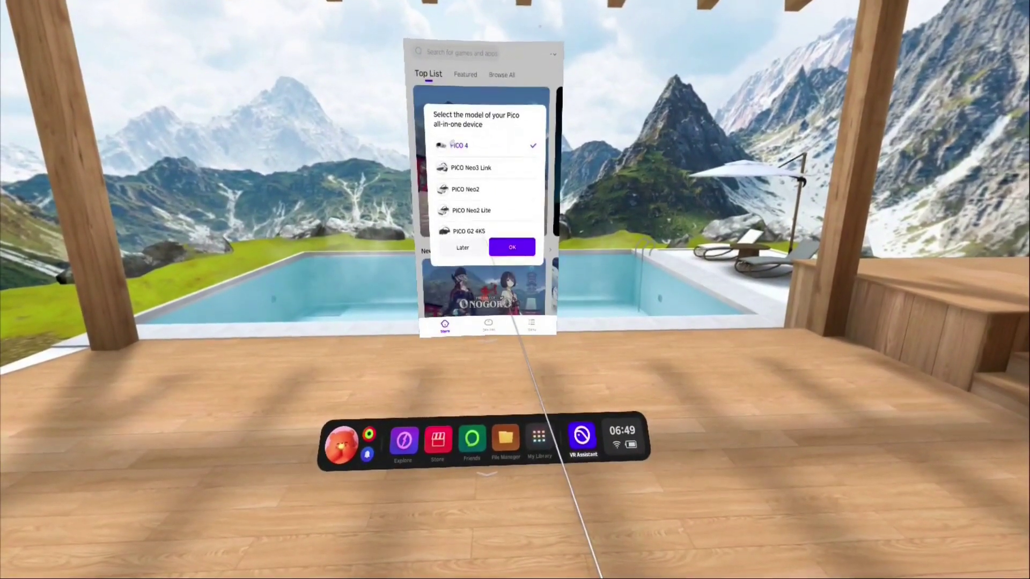
left_click(508, 239)
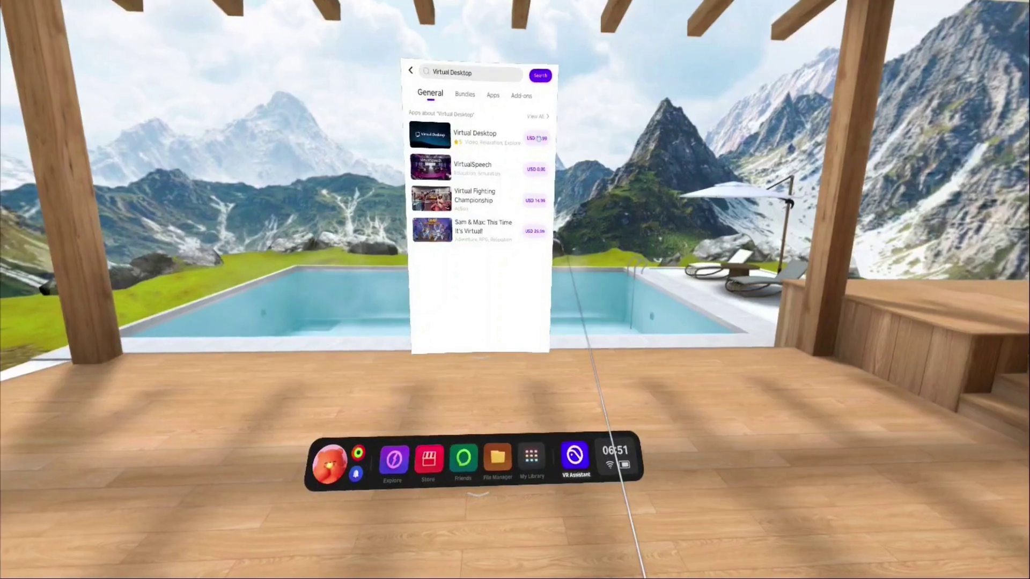
left_click(536, 139)
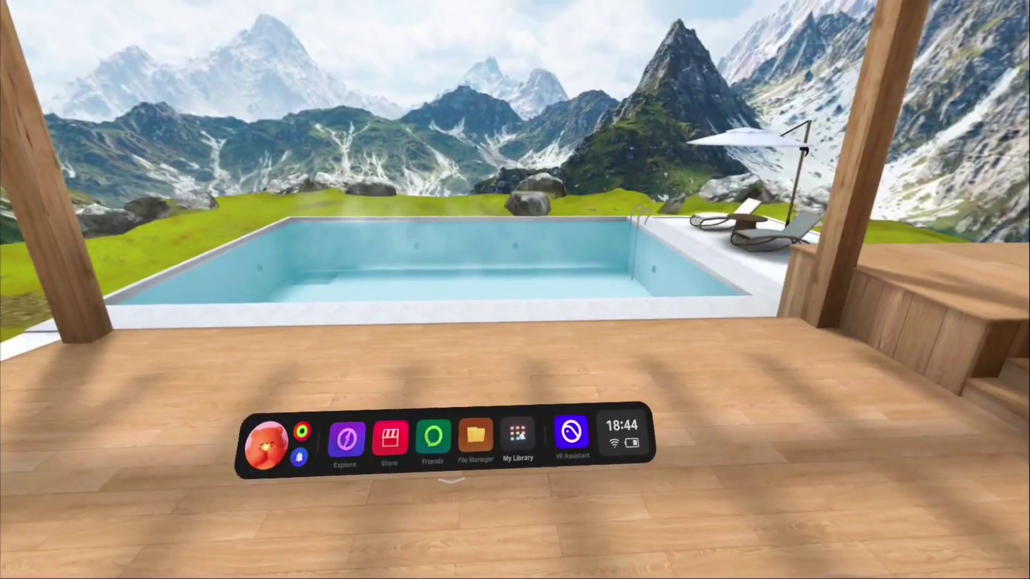
left_click(518, 445)
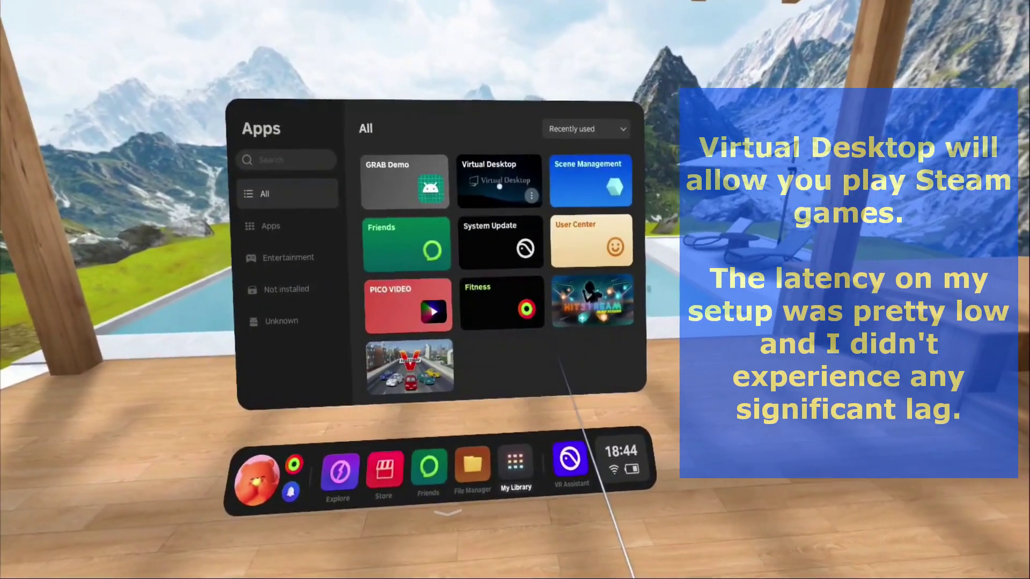
Step: Launch Virtual Desktop, hide its menu to reveal the streamed PC desktop, and start SteamVR
left_click(503, 186)
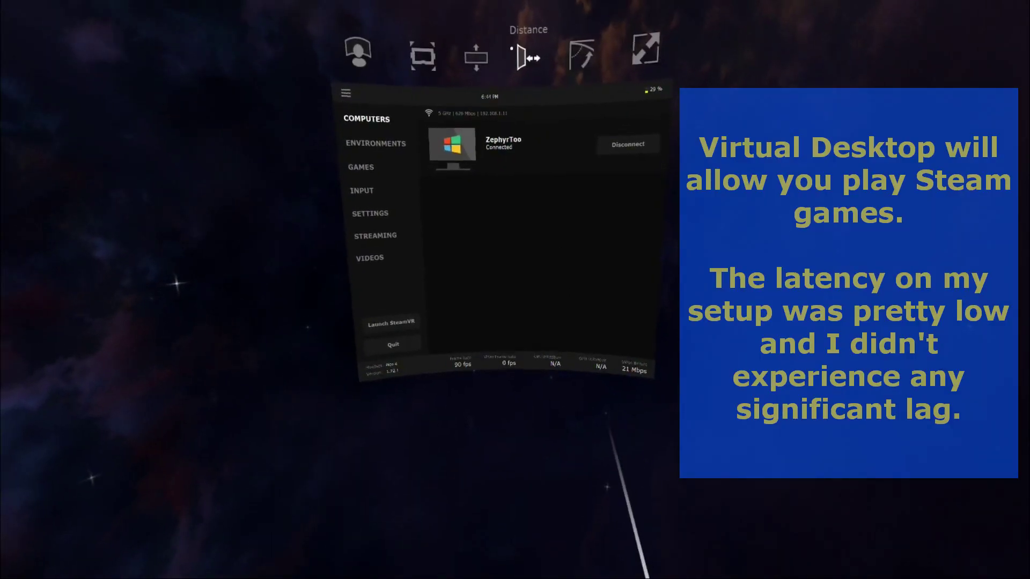
key("Escape")
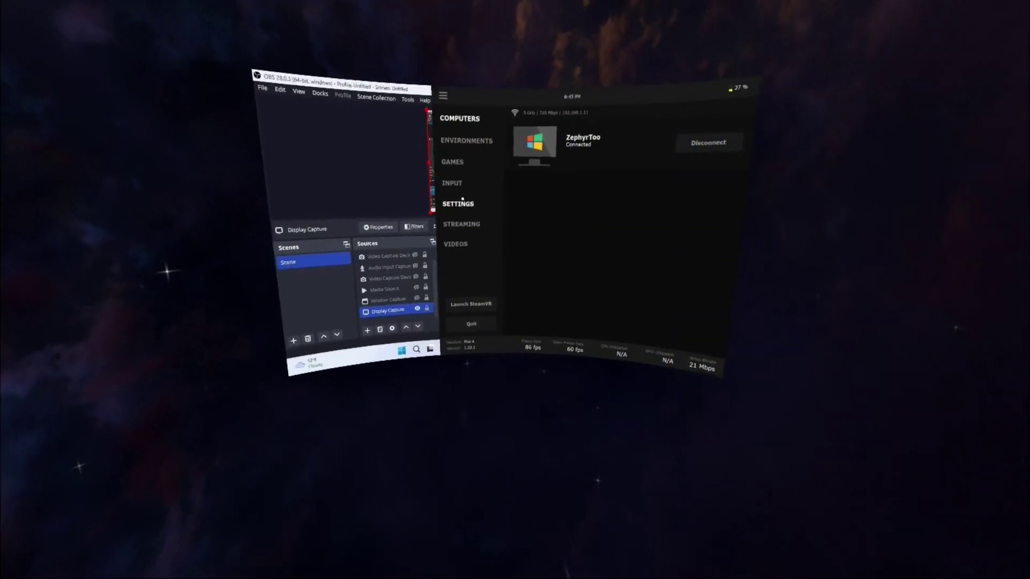
left_click(483, 305)
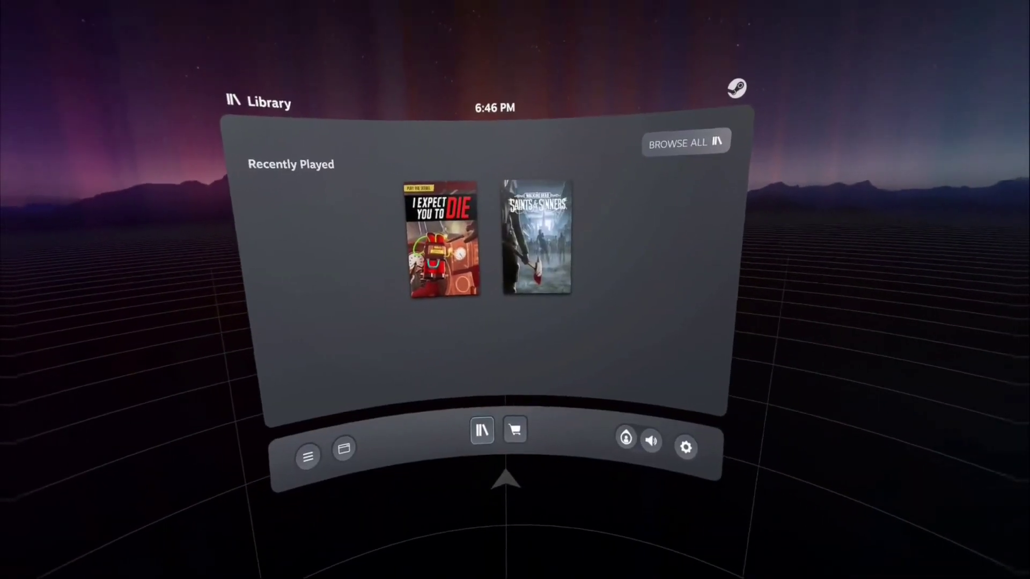
Step: Launch I Expect You To Die from the SteamVR Library's recently played tiles
mouse_move(450, 246)
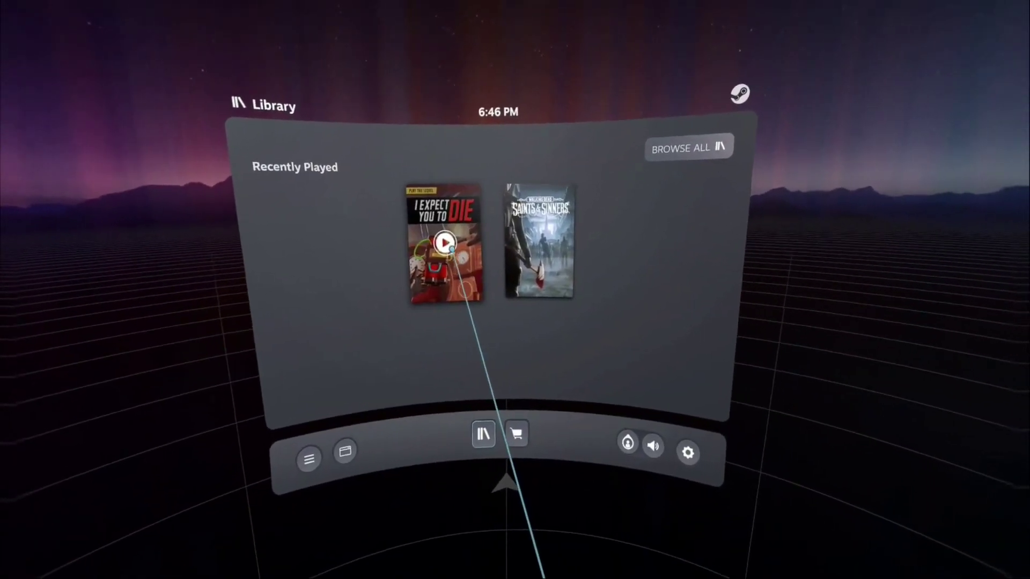
left_click(444, 243)
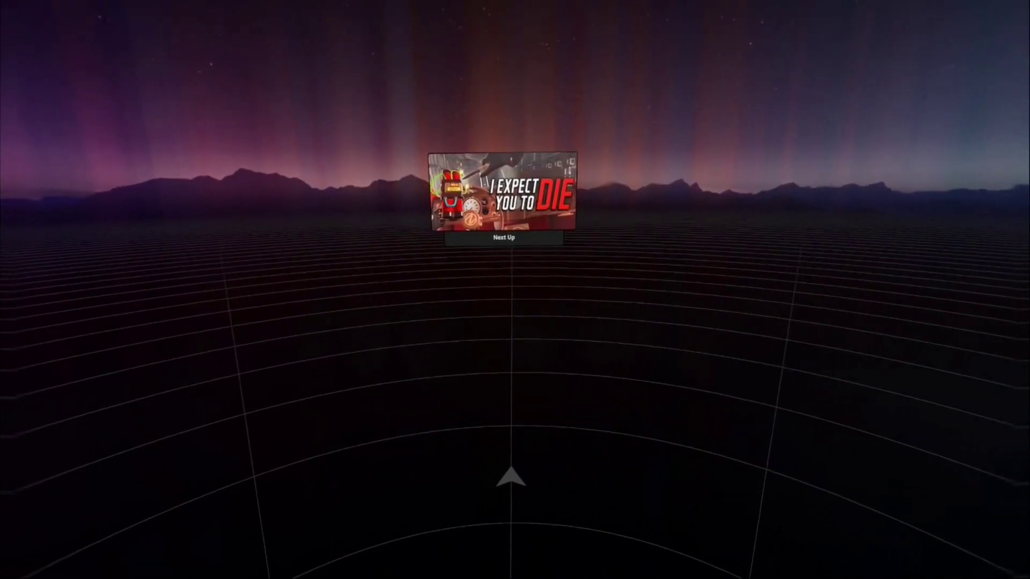